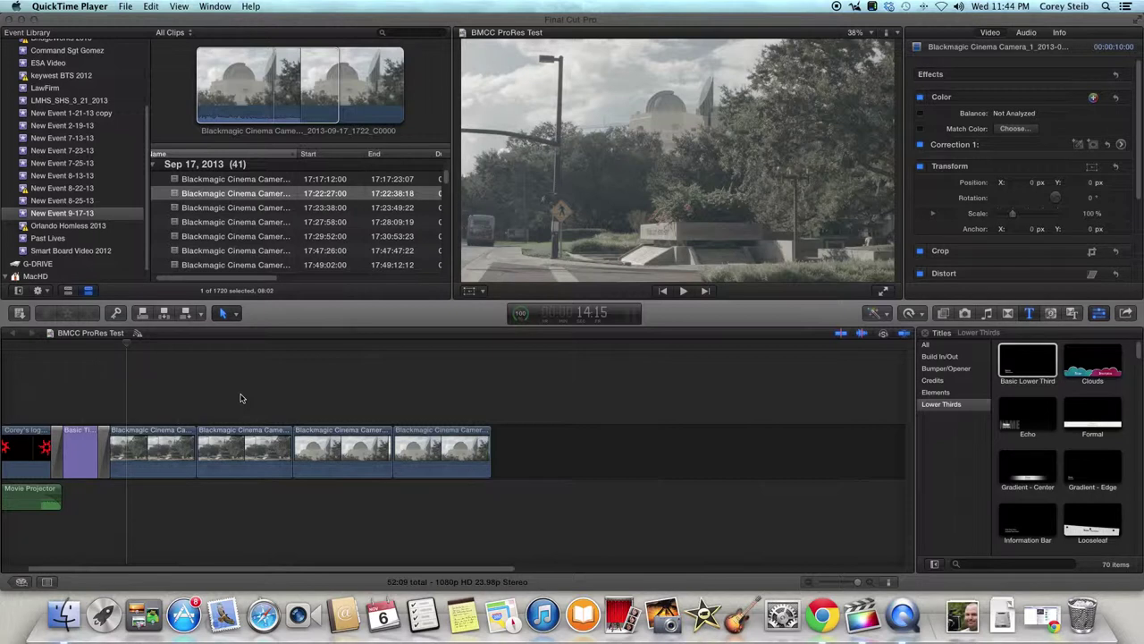
Step: Apply the FilmConvert Pro film emulation effect to the first Blackmagic clip in the timeline
click(1007, 315)
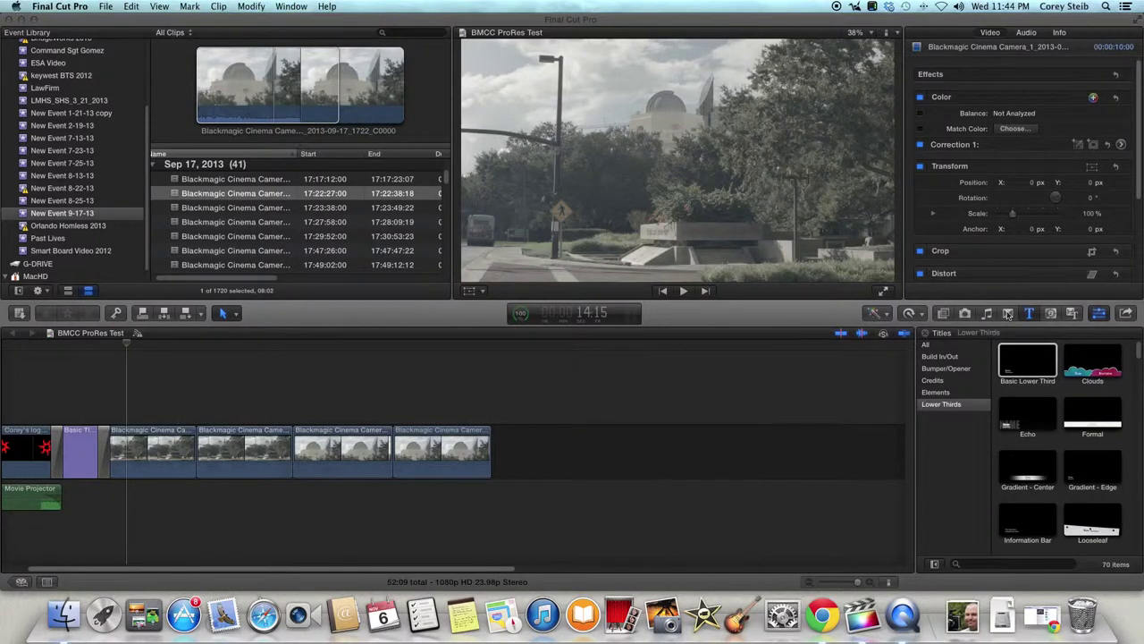
click(1008, 315)
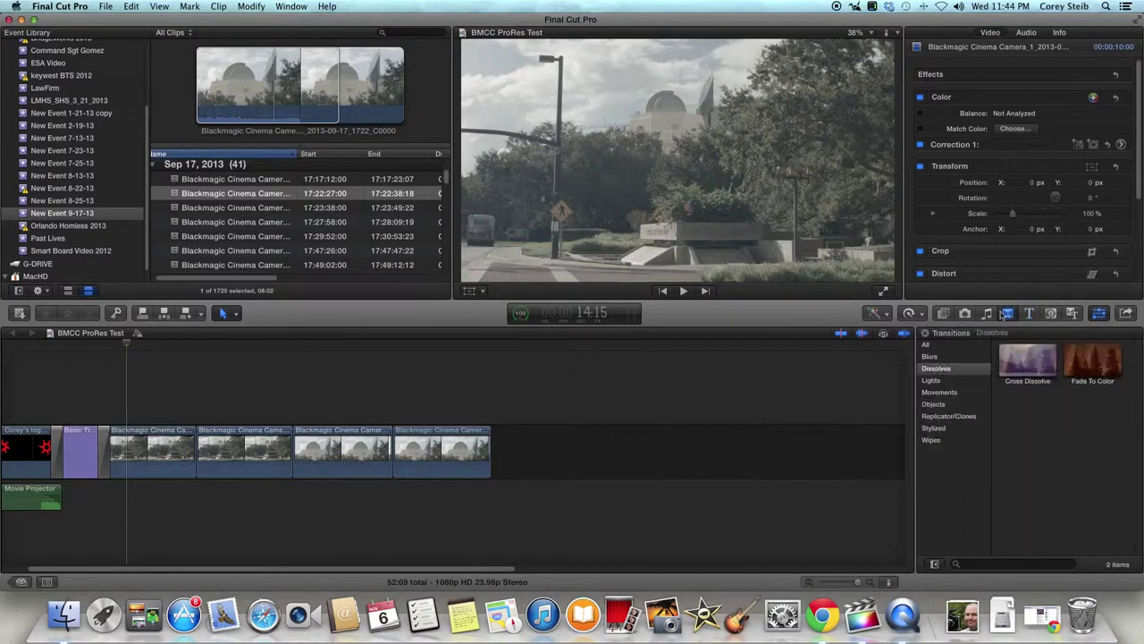
click(943, 314)
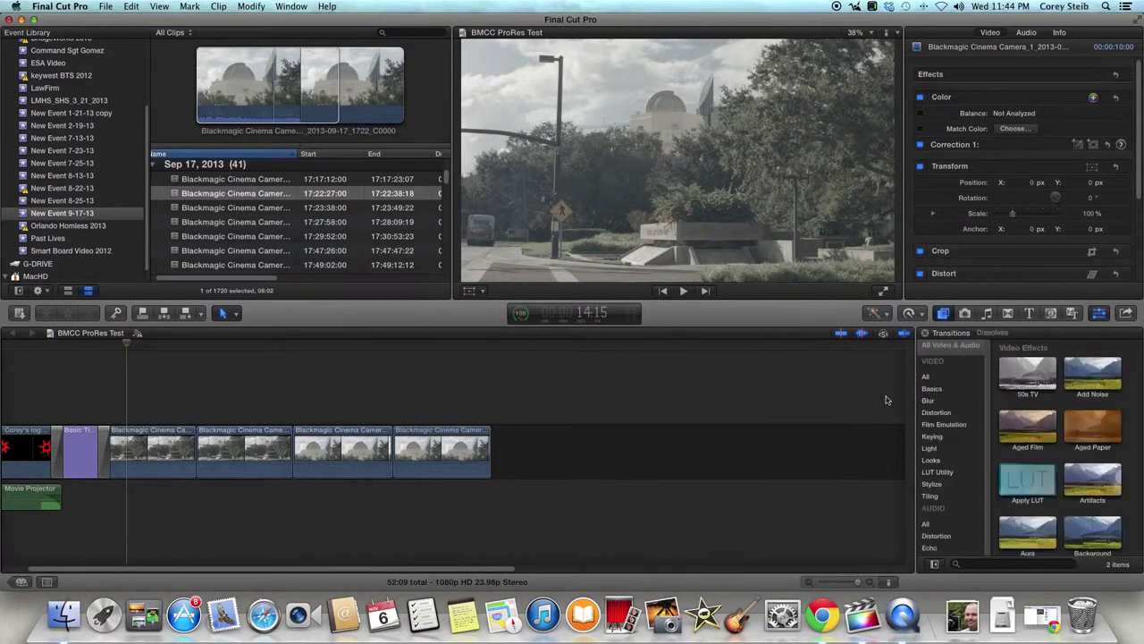
click(945, 427)
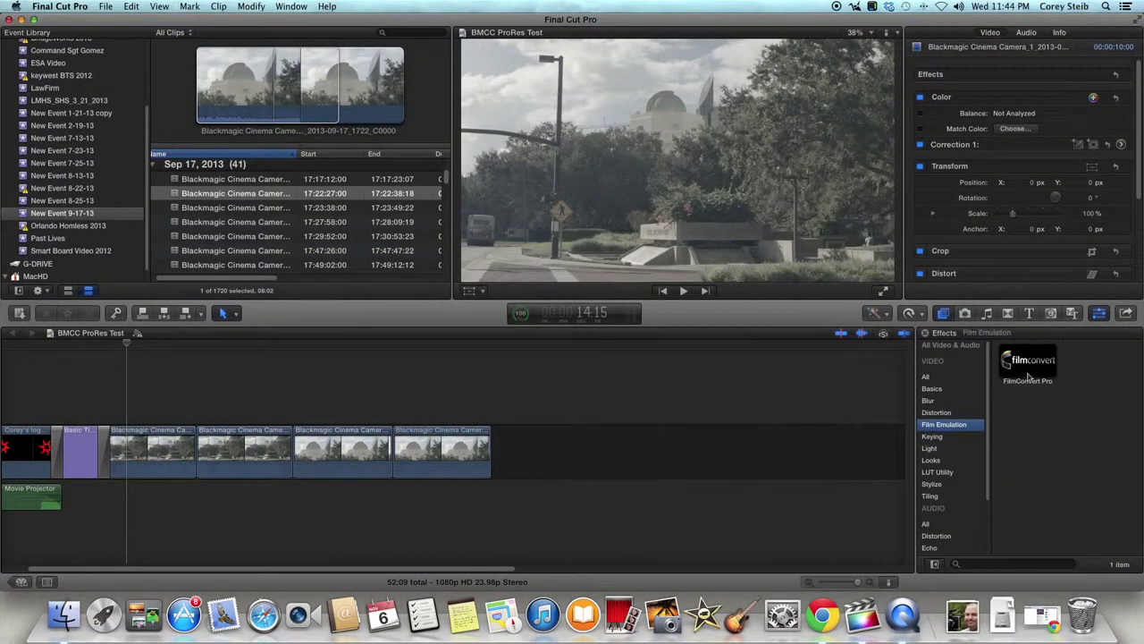
mouse_move(1028, 368)
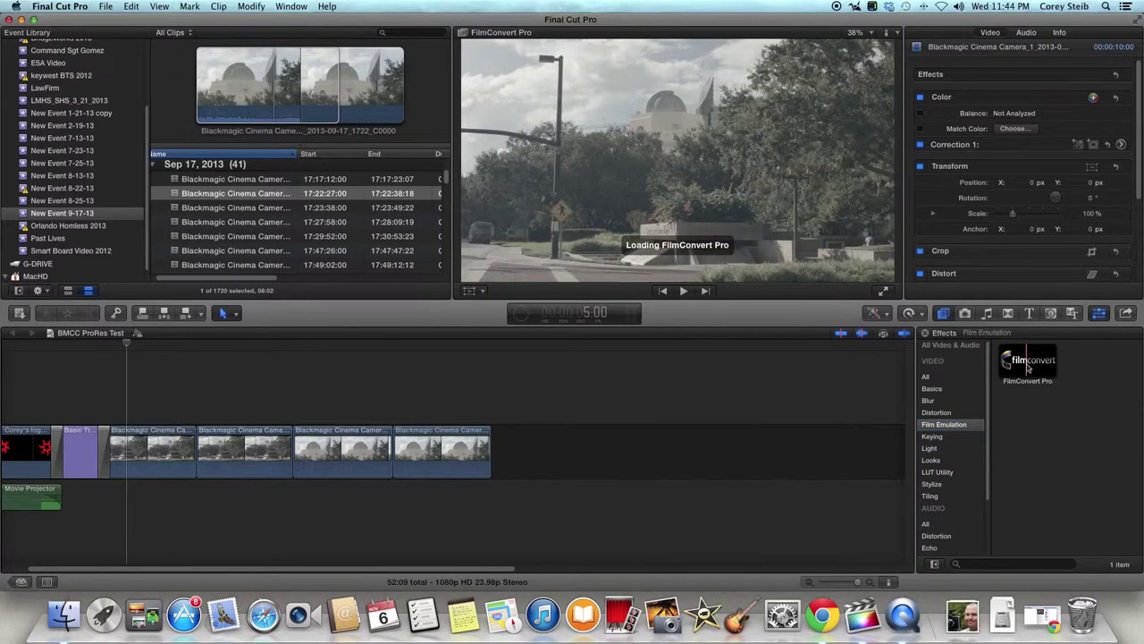
drag(1028, 366, 154, 445)
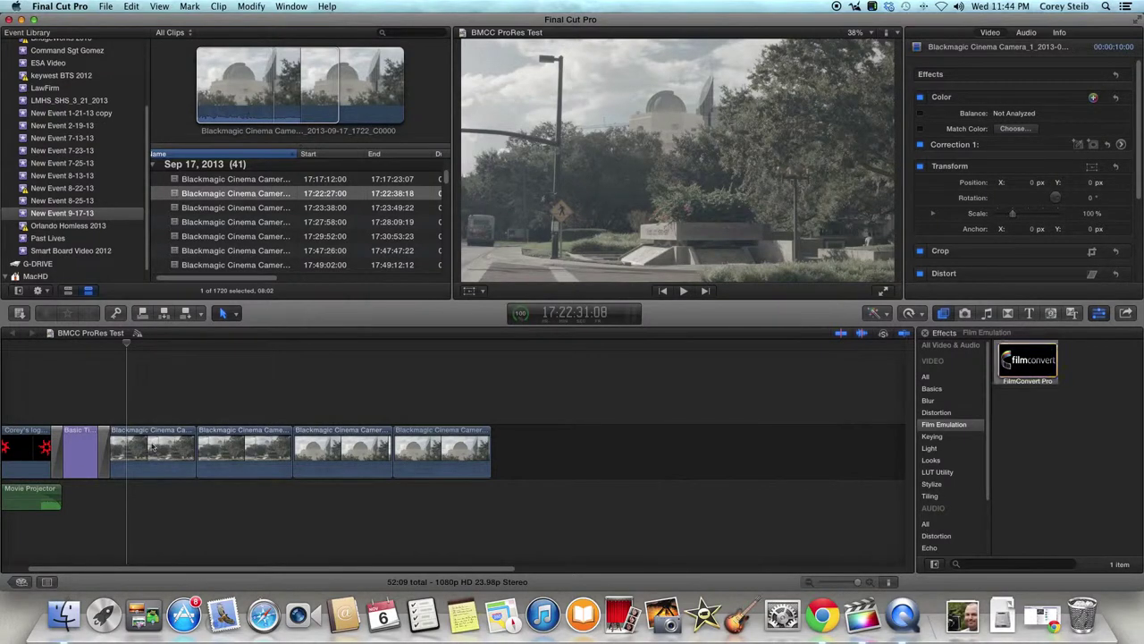
Step: Park the playhead on the first Blackmagic clip and set FilmConvert's source camera to Black Magic Design / BMCC / Film
click(147, 347)
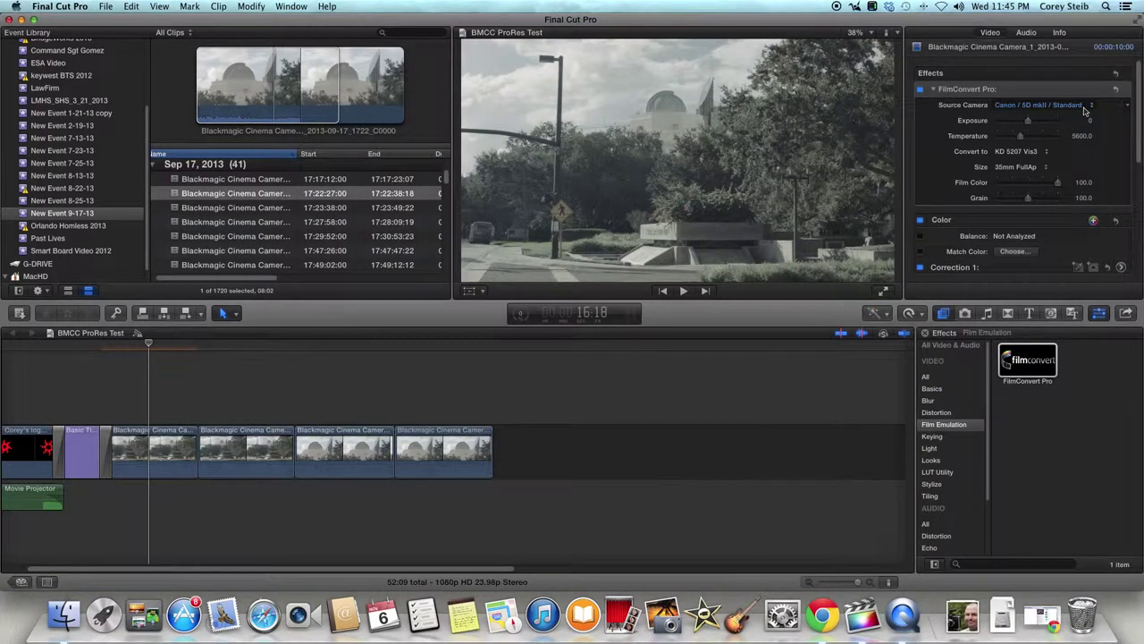
click(1085, 110)
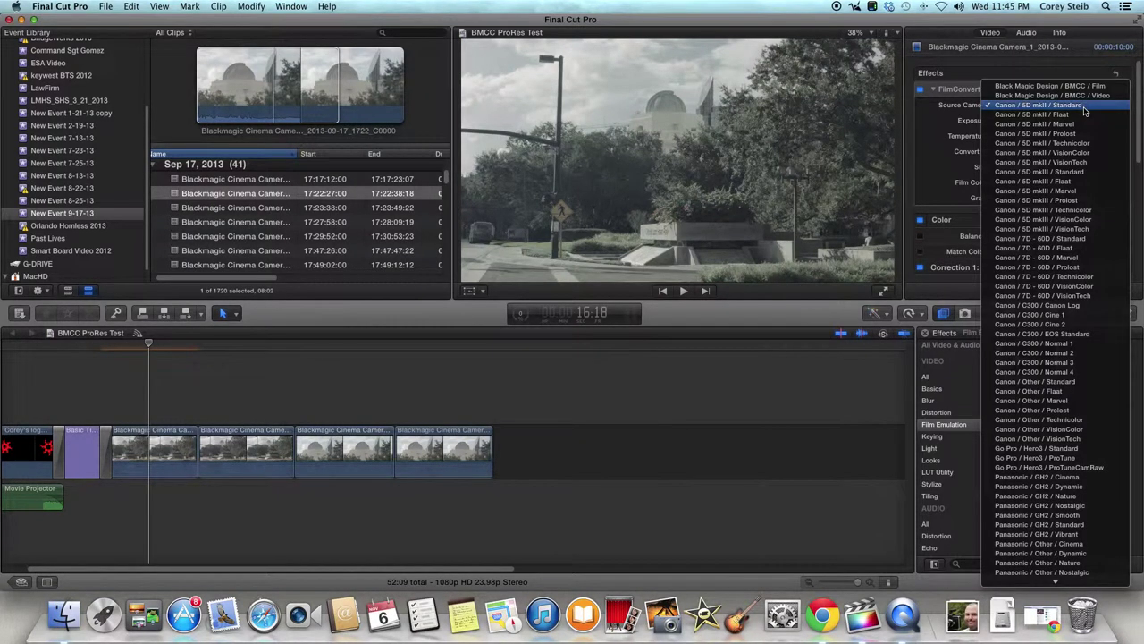
click(1078, 86)
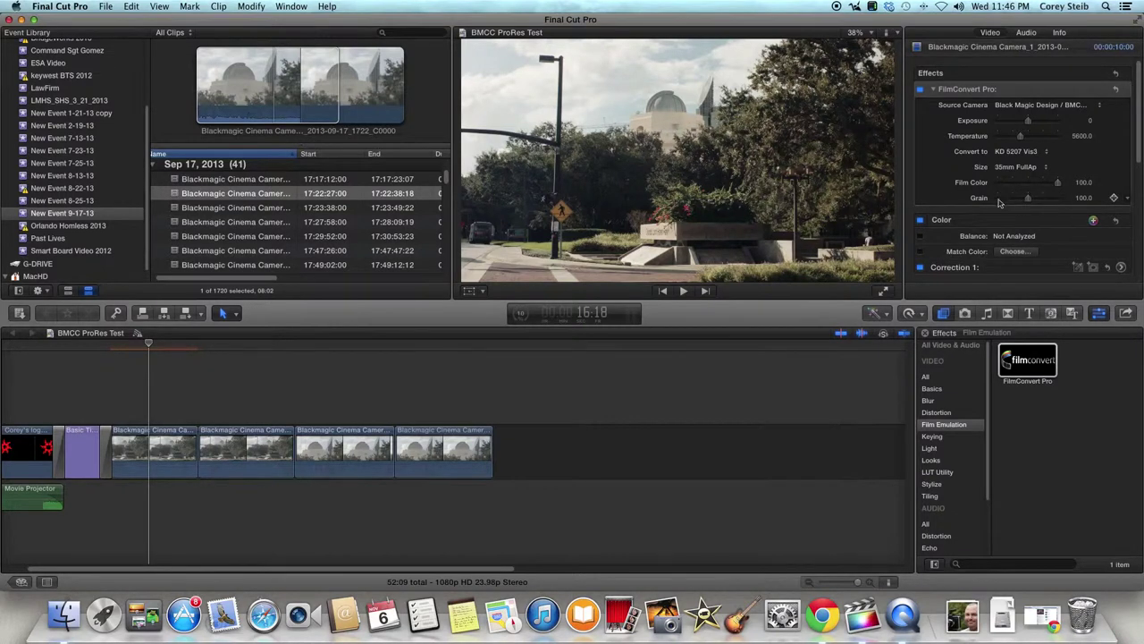
Step: Set FilmConvert's grain to 30 and its film size to Super 16
click(999, 199)
drag(999, 199, 1001, 199)
click(1003, 204)
drag(1002, 203, 1007, 203)
click(1006, 203)
drag(1011, 202, 1057, 198)
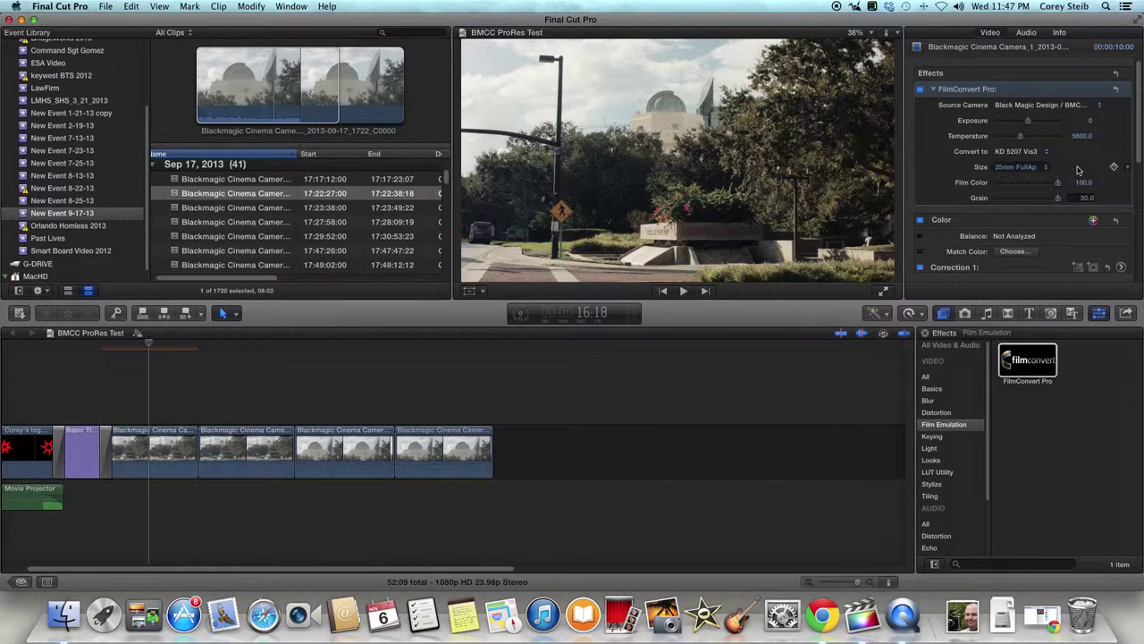
mouse_move(946, 194)
key(Return)
click(1042, 167)
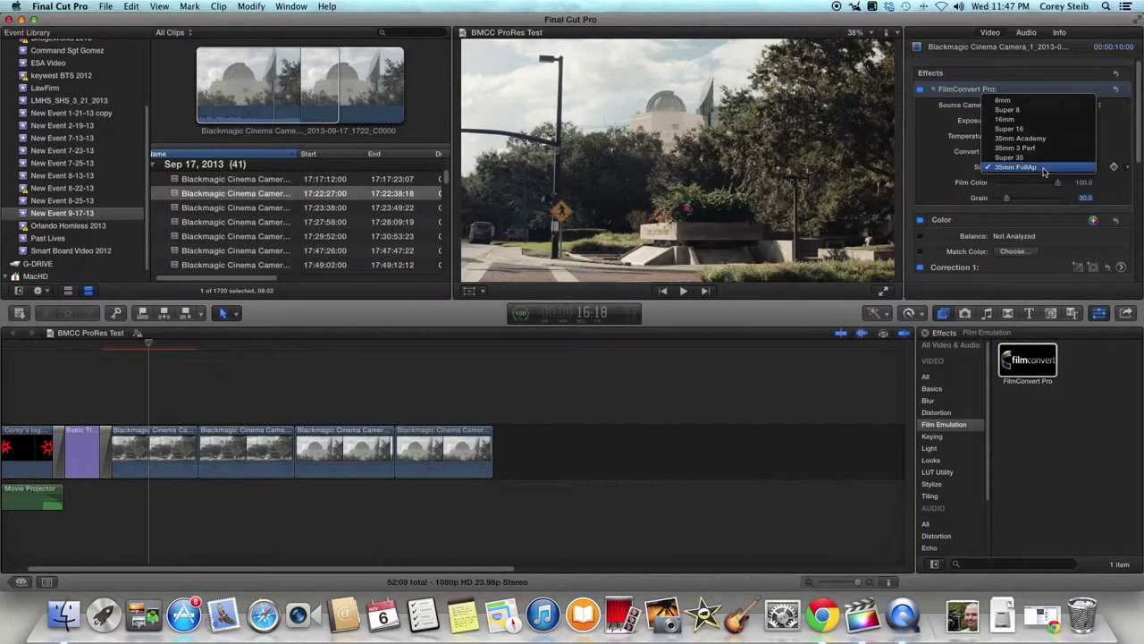
click(1029, 131)
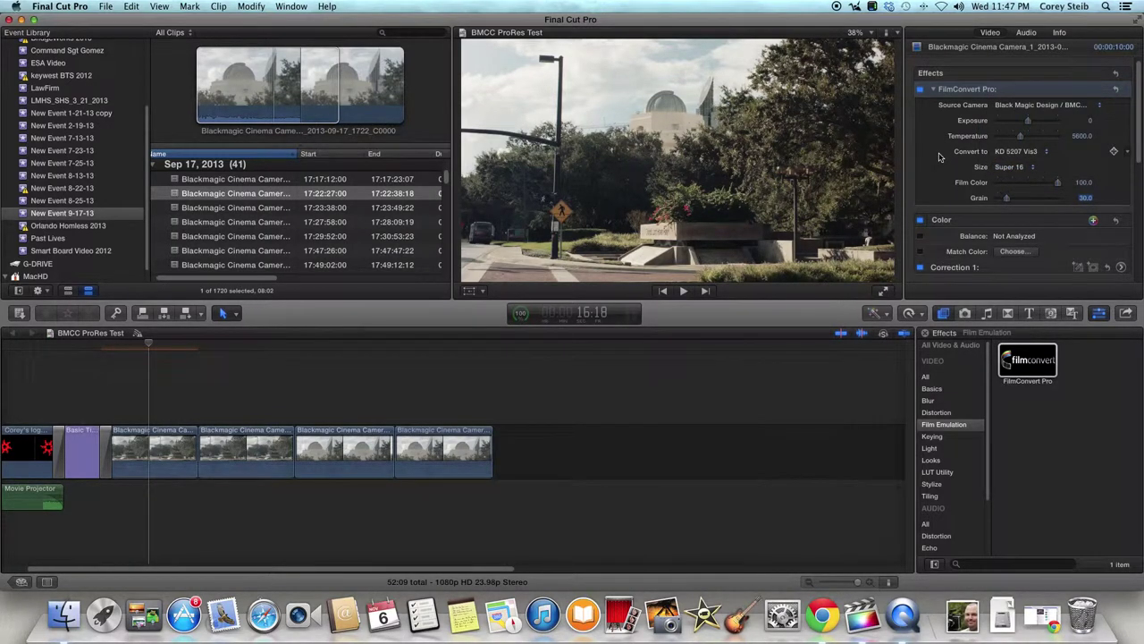
Step: Compare the KD 5213 Vis3, FJ 8543 VD and KD 5207 Vis3 film stocks in FilmConvert and settle on FJ 8543 VD
click(1028, 152)
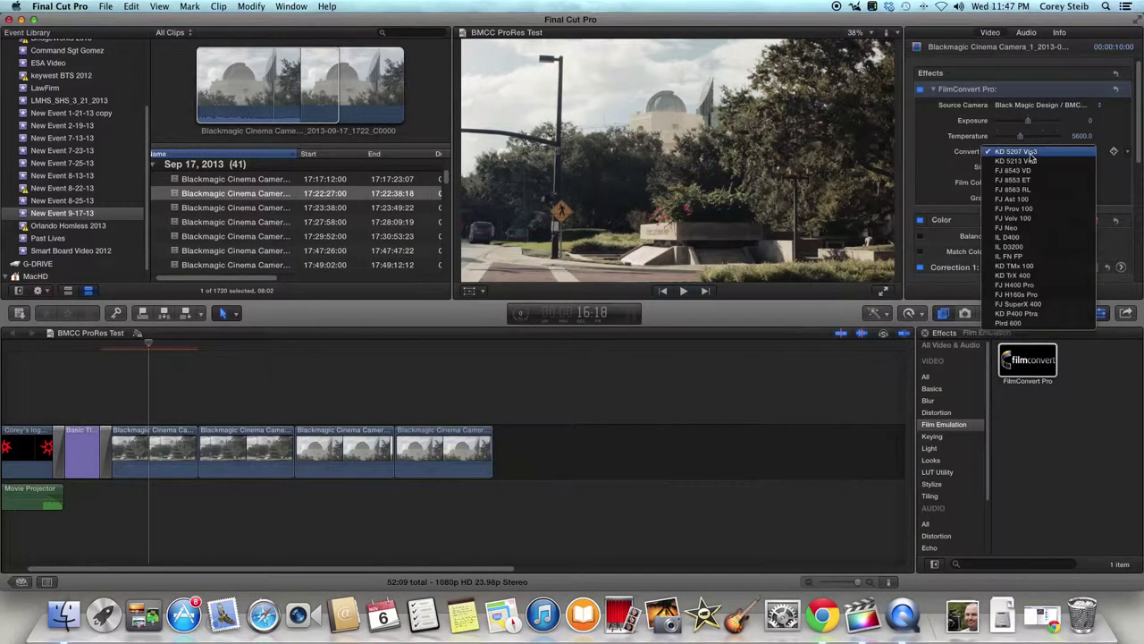
click(1051, 152)
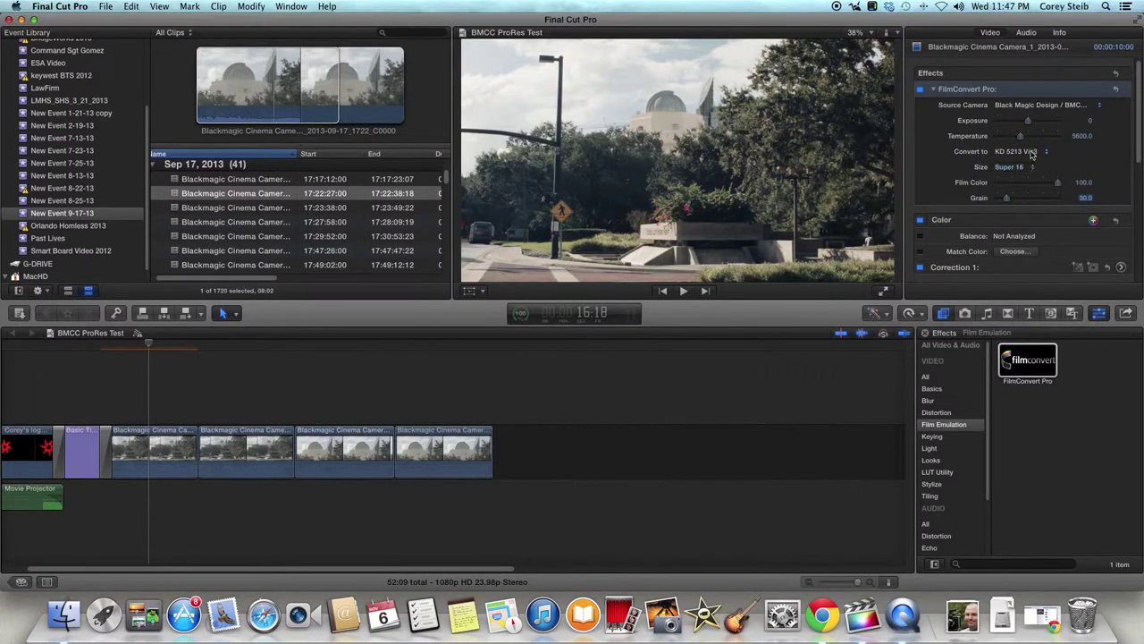
click(1032, 153)
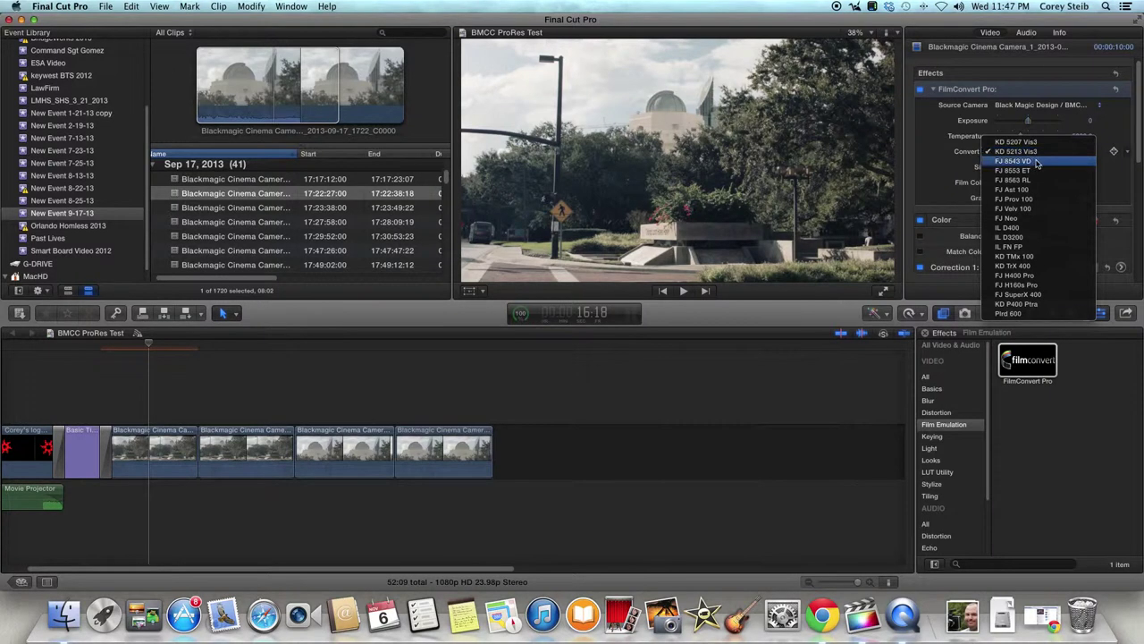
click(1035, 162)
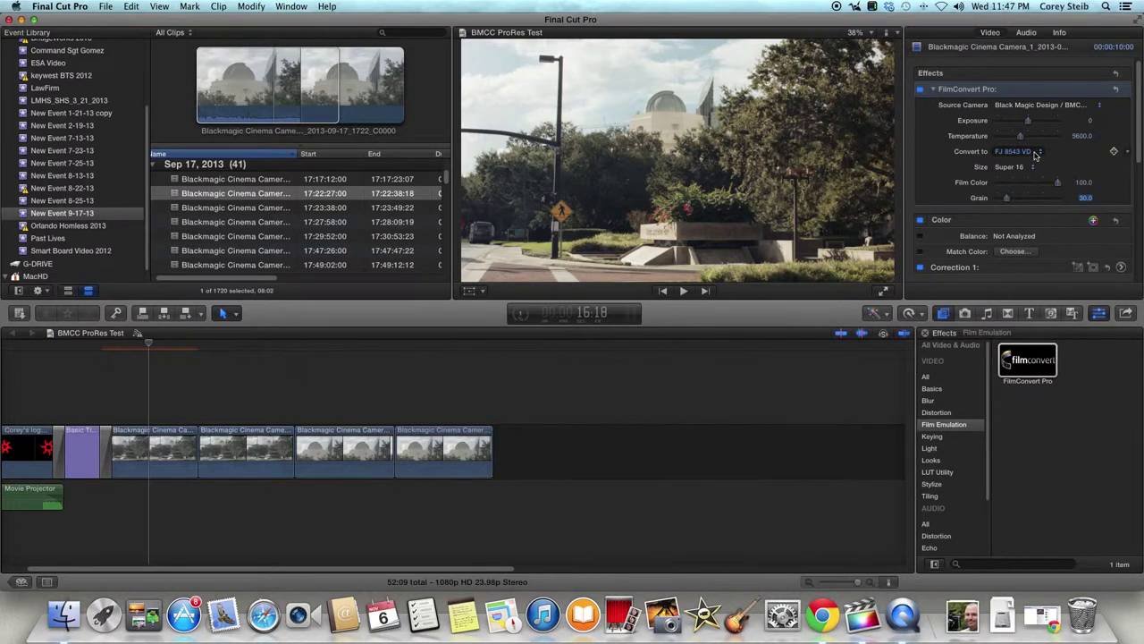
click(1035, 152)
click(1015, 152)
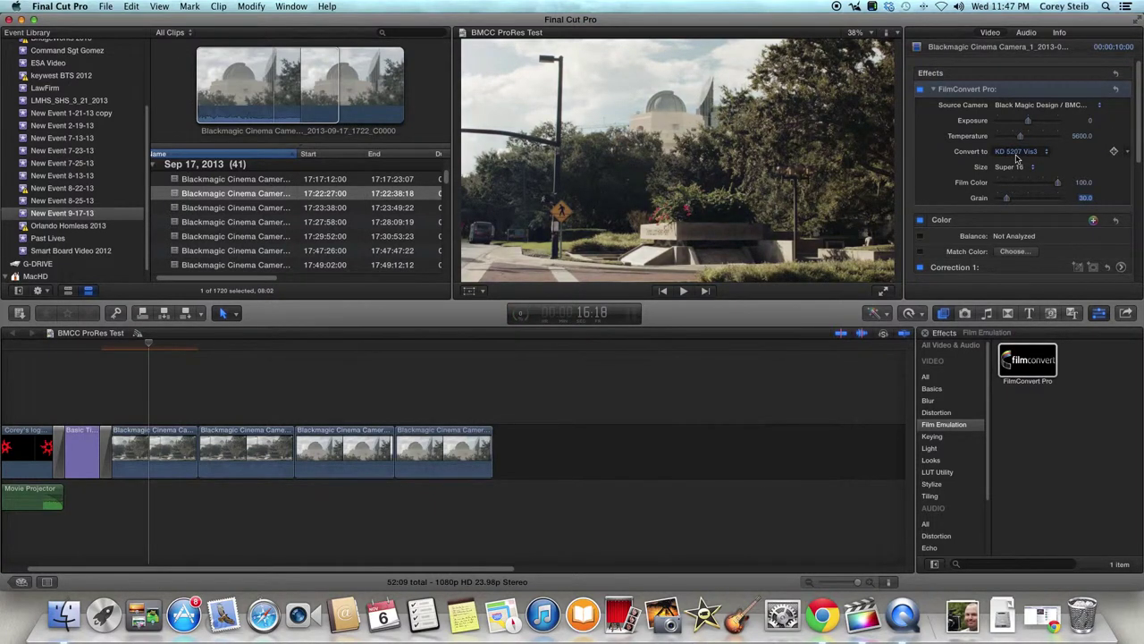
click(1018, 154)
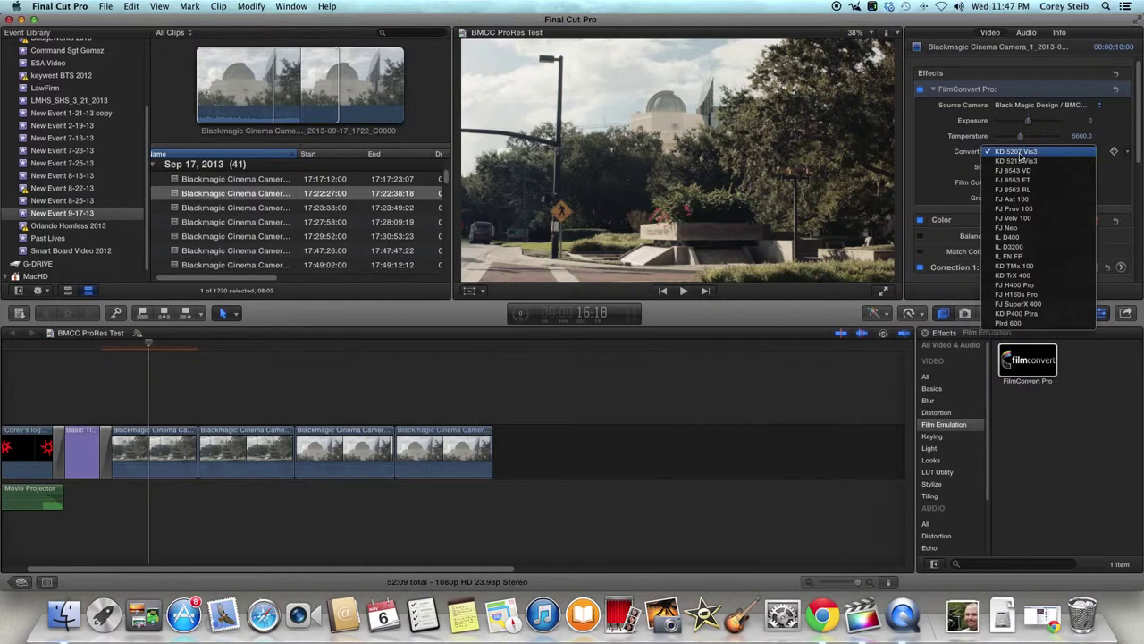
key(Escape)
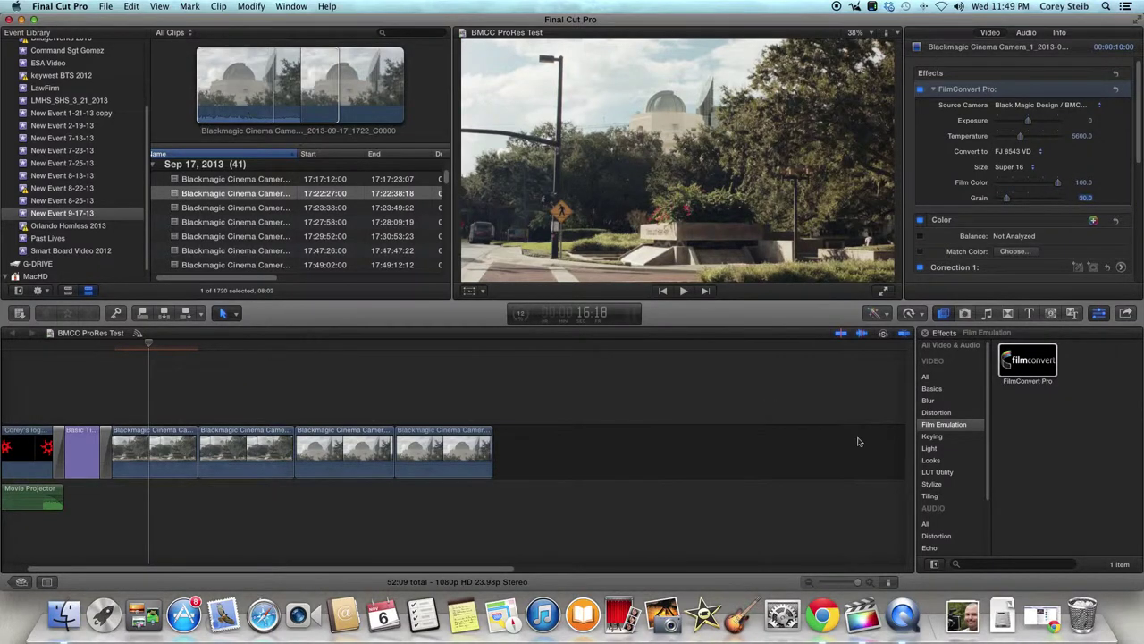
Step: Place the playhead on the second Blackmagic clip and add the Apply LUT effect from LUT Utility to it
click(894, 438)
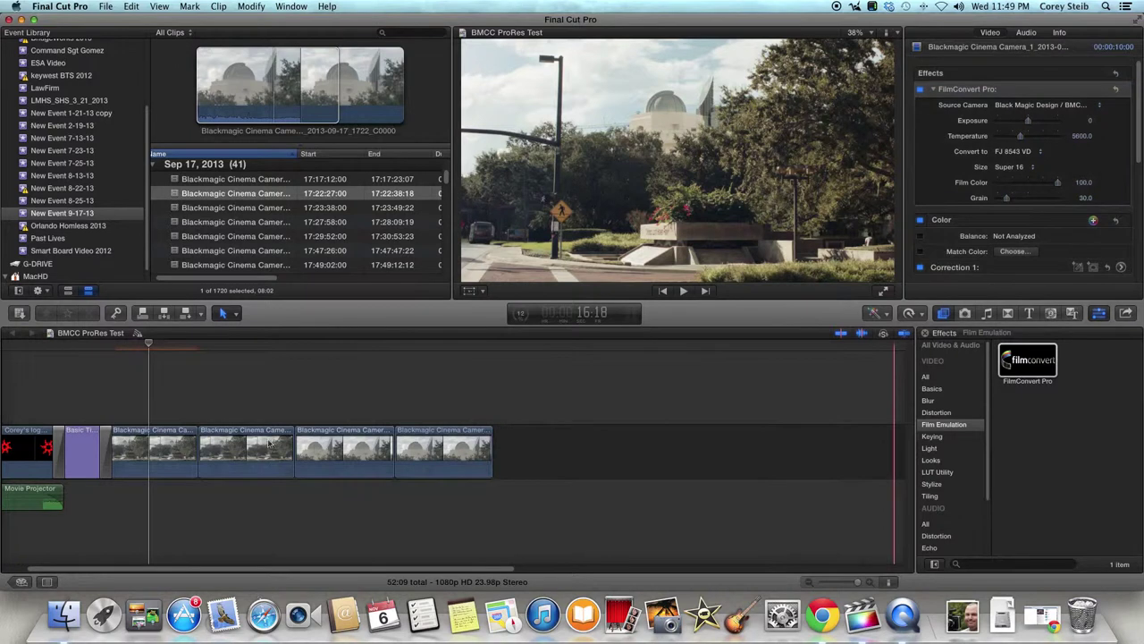
click(223, 347)
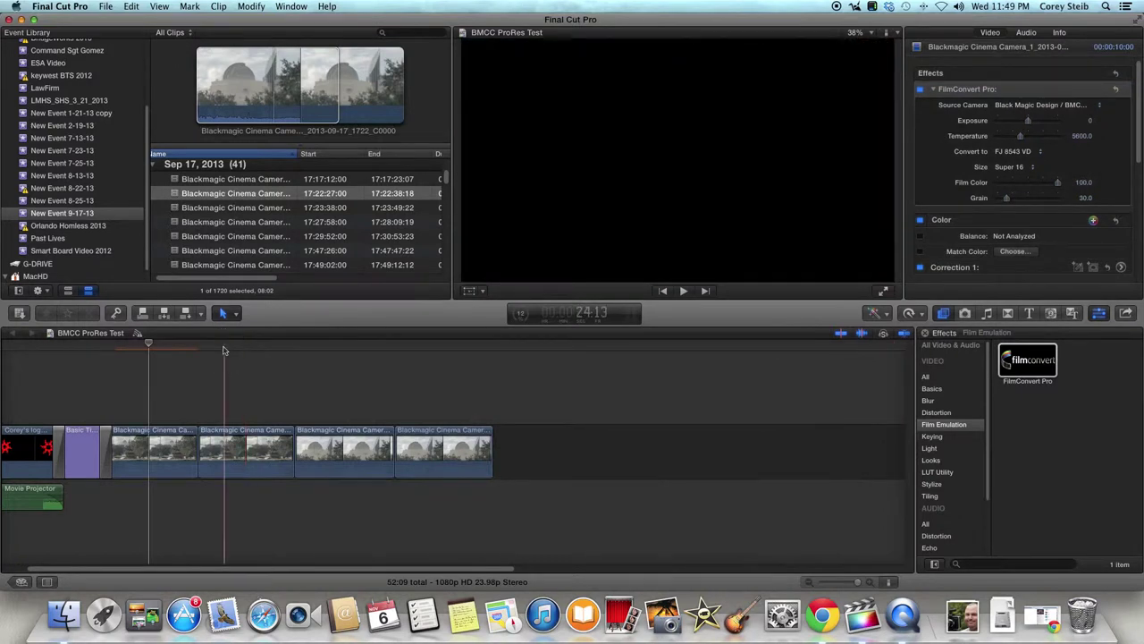
key(super+z)
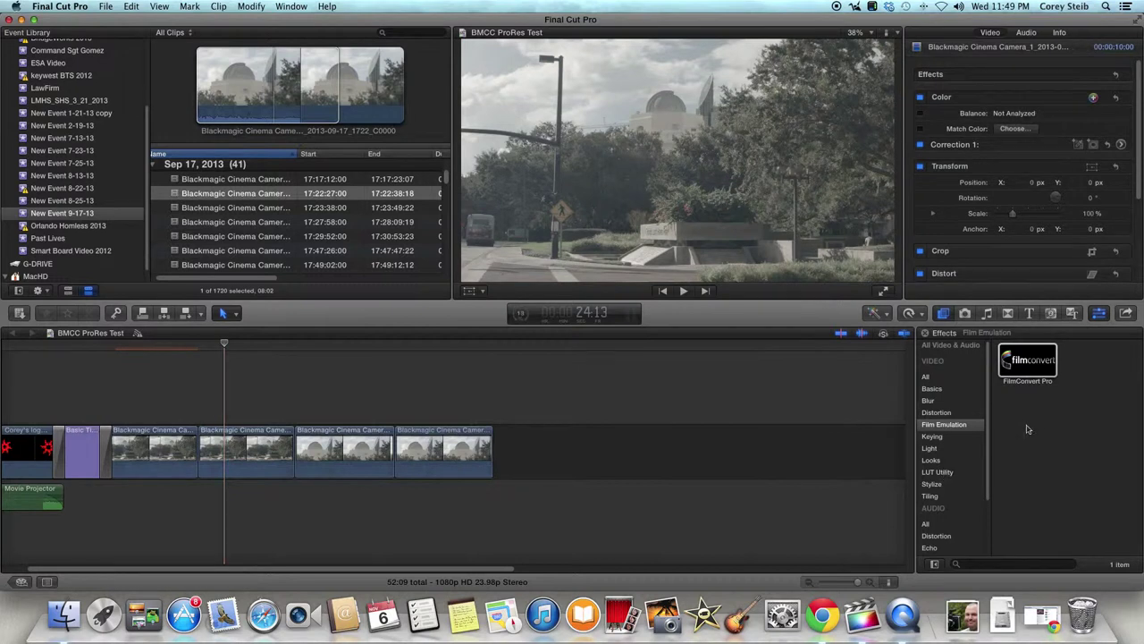
key(Down)
key(Down)
key(Down)
key(Down)
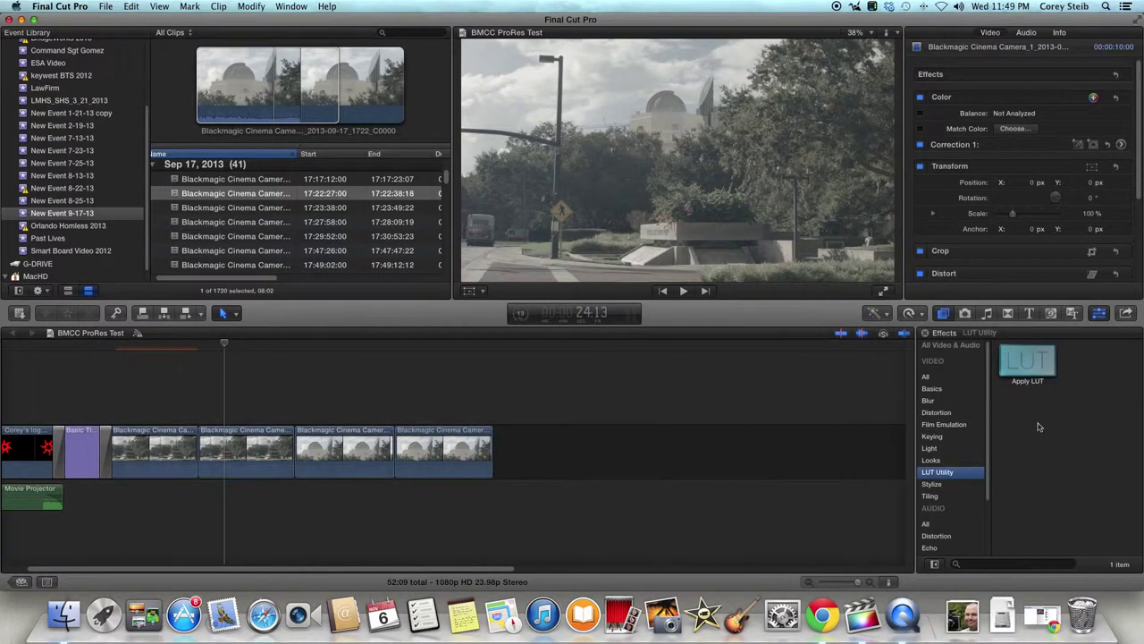
click(1020, 362)
drag(1031, 367, 259, 403)
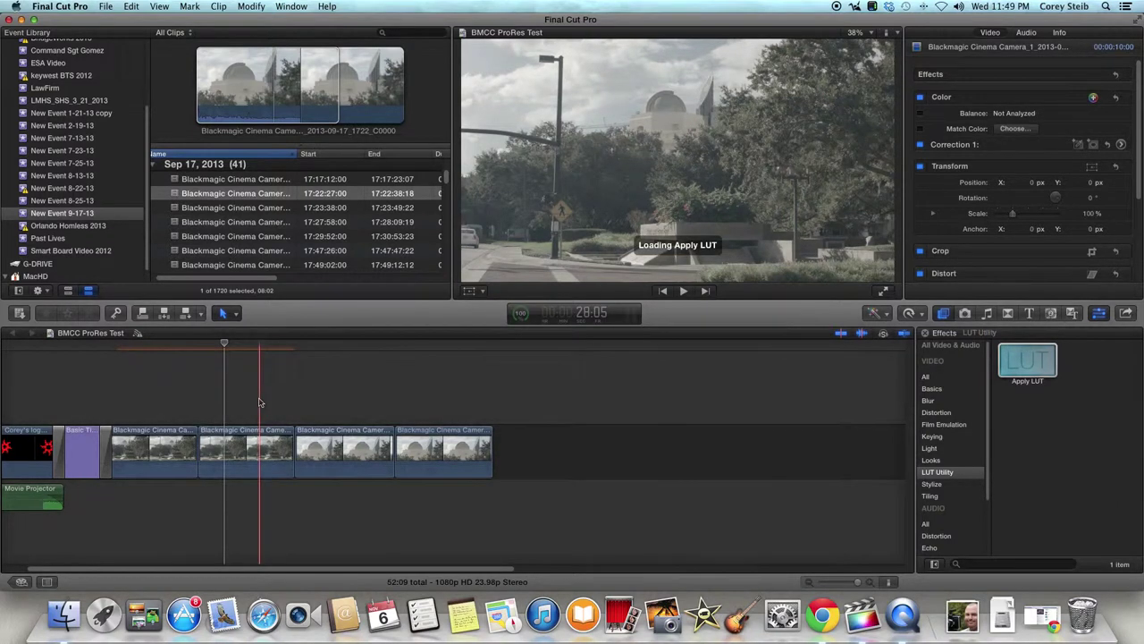
Step: Try the Kodak2393 - Rec709 LUT on the second Blackmagic clip, and settle on Blackmagic Film to Rec709
click(244, 345)
click(252, 433)
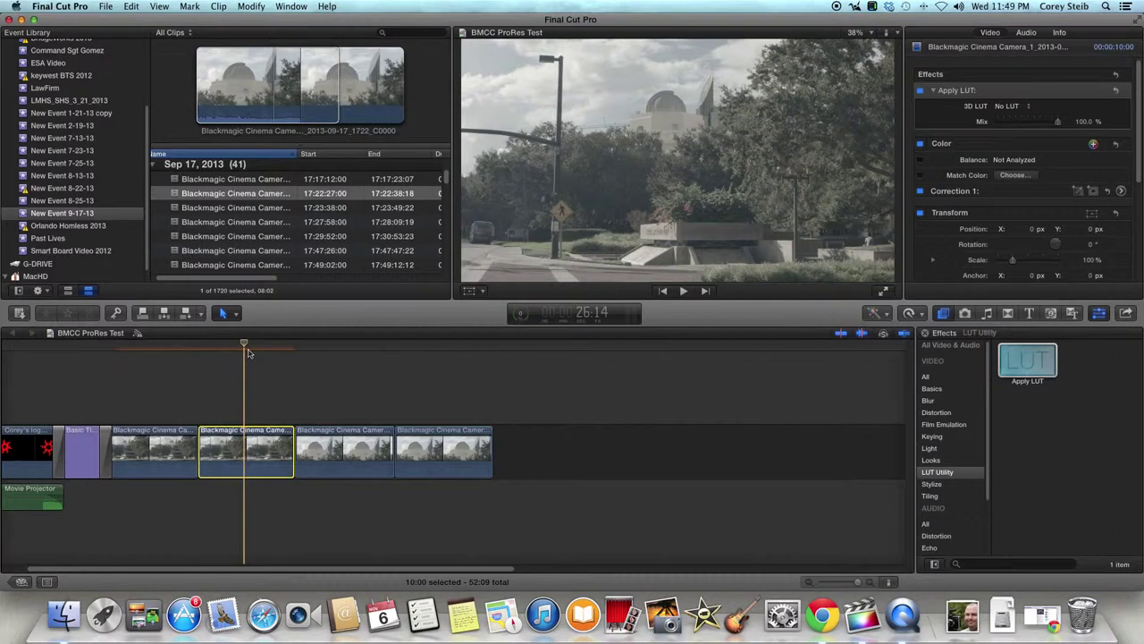
click(1016, 109)
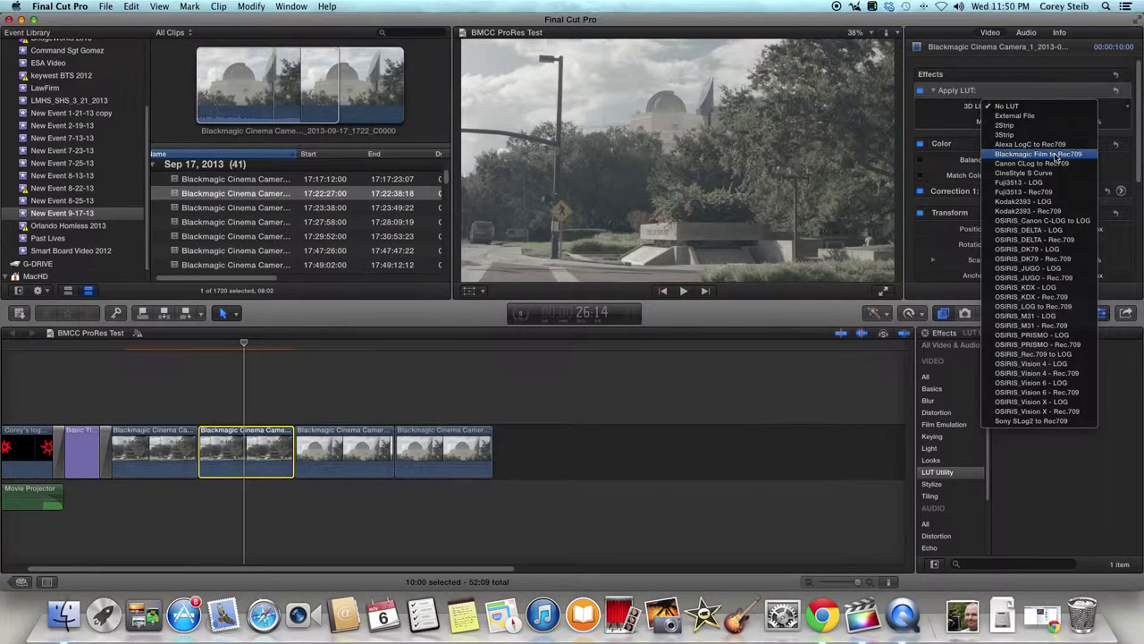
click(1064, 211)
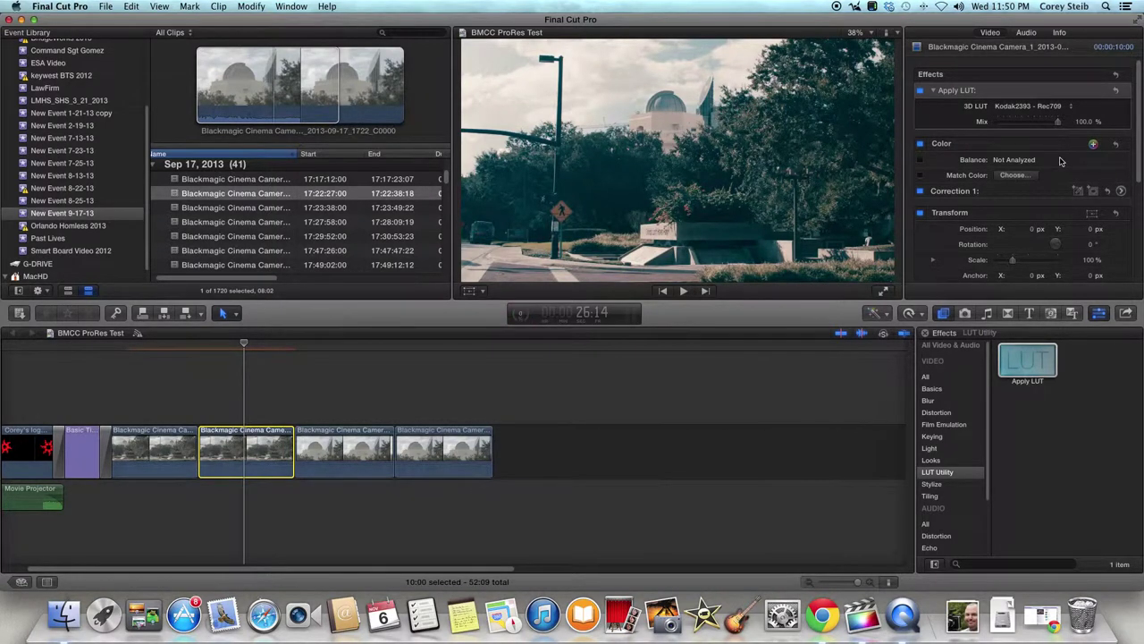
click(1043, 107)
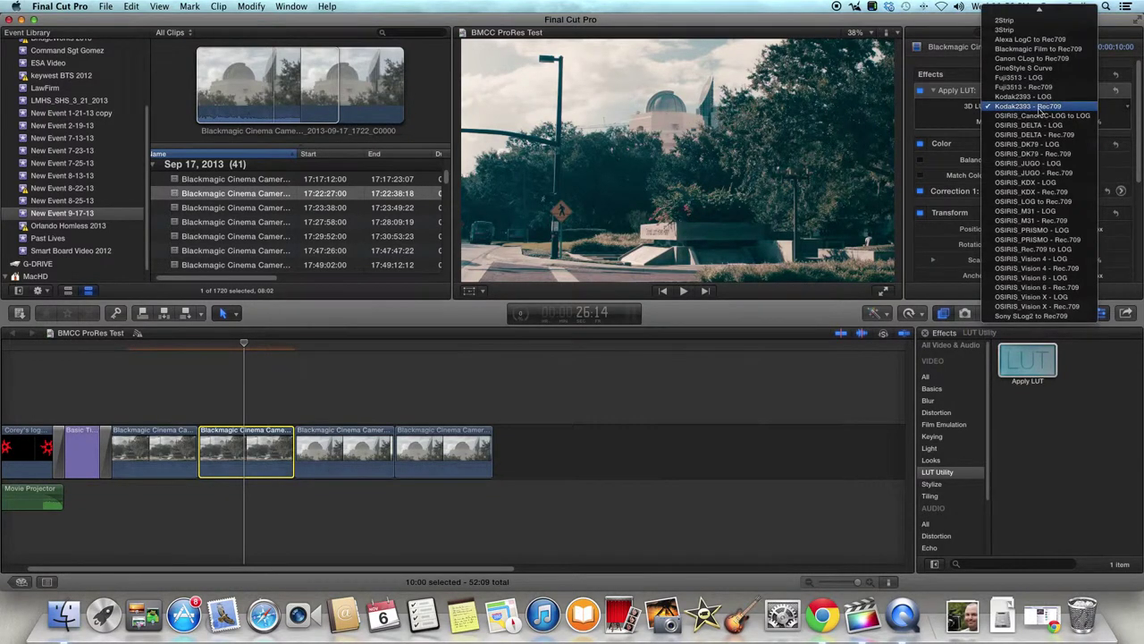
click(1049, 49)
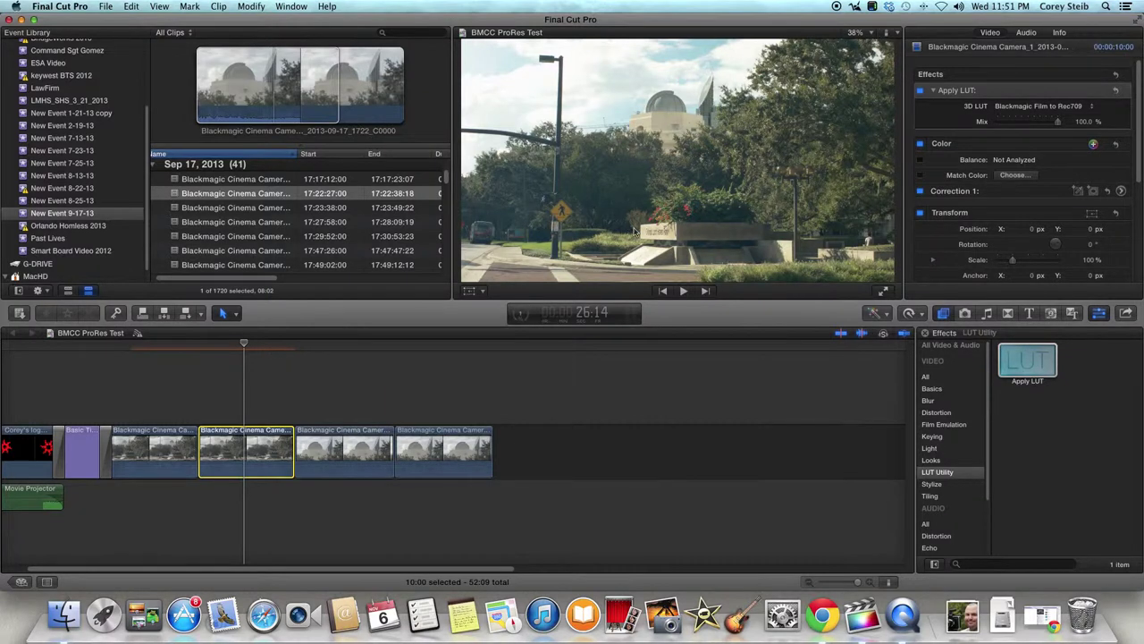
Step: Examine the second clip's image at 100% with the Hand tool around the stone park sign and flowers
click(864, 34)
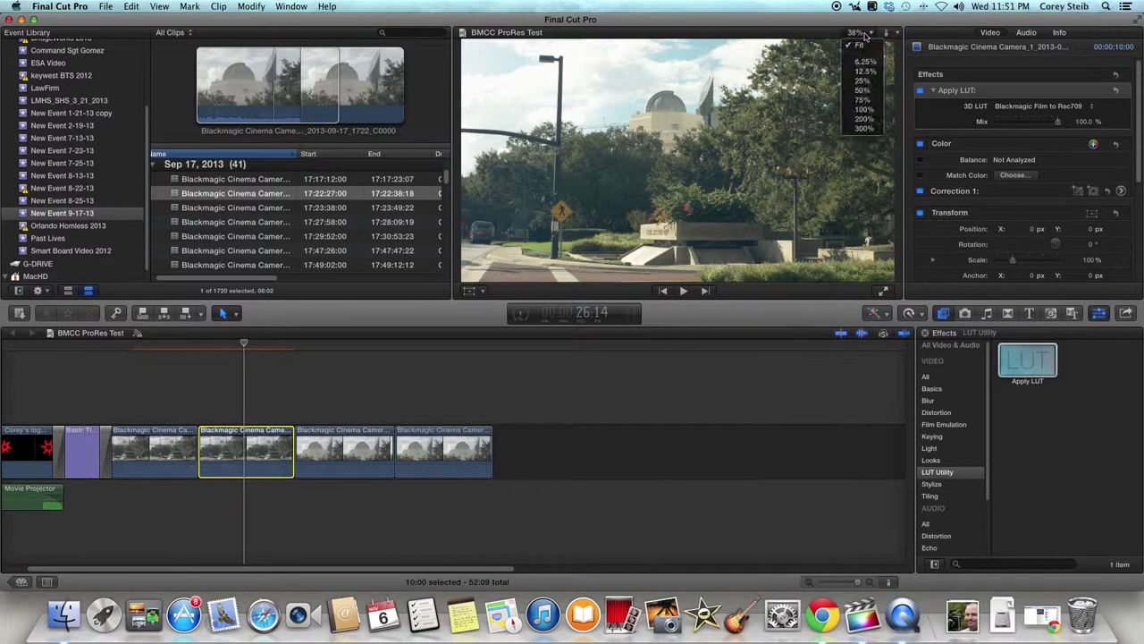
click(863, 90)
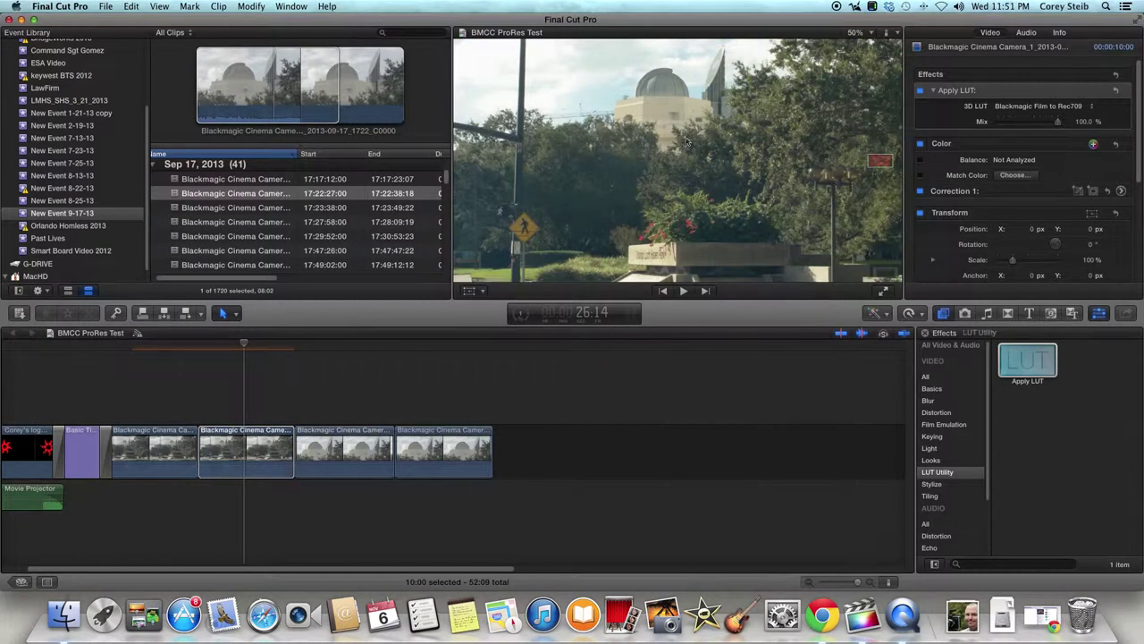
click(857, 34)
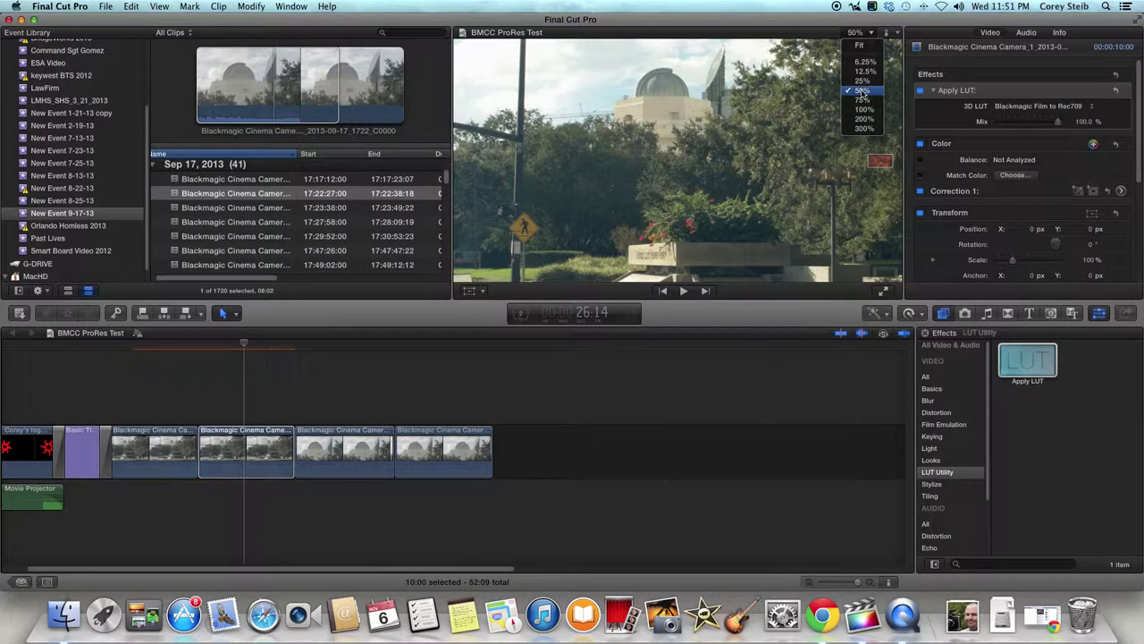
click(863, 109)
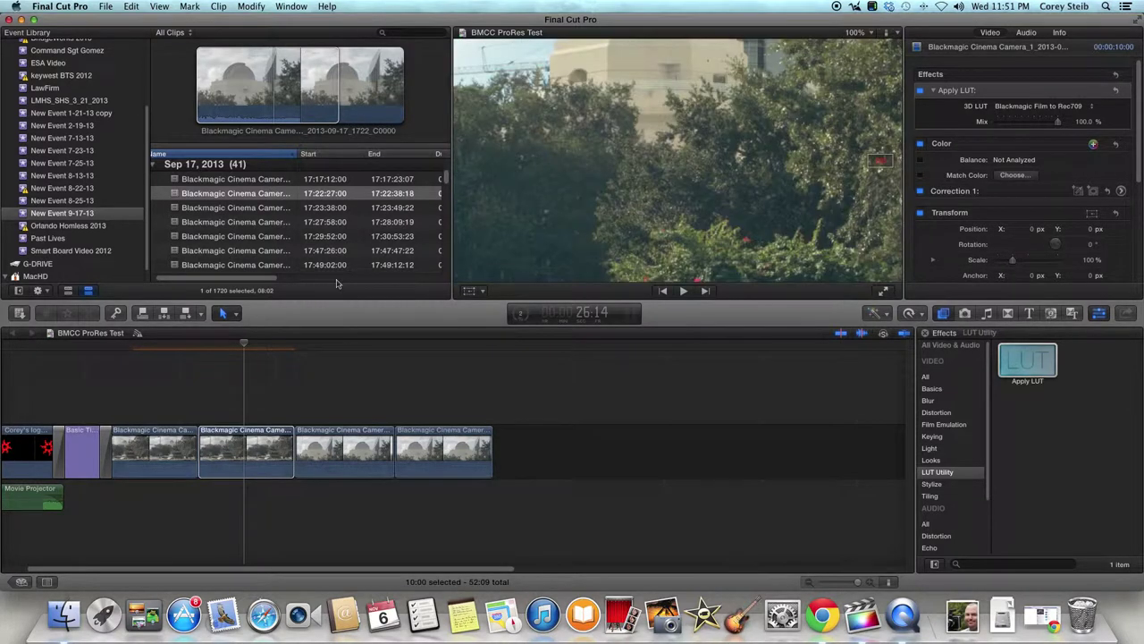
click(236, 313)
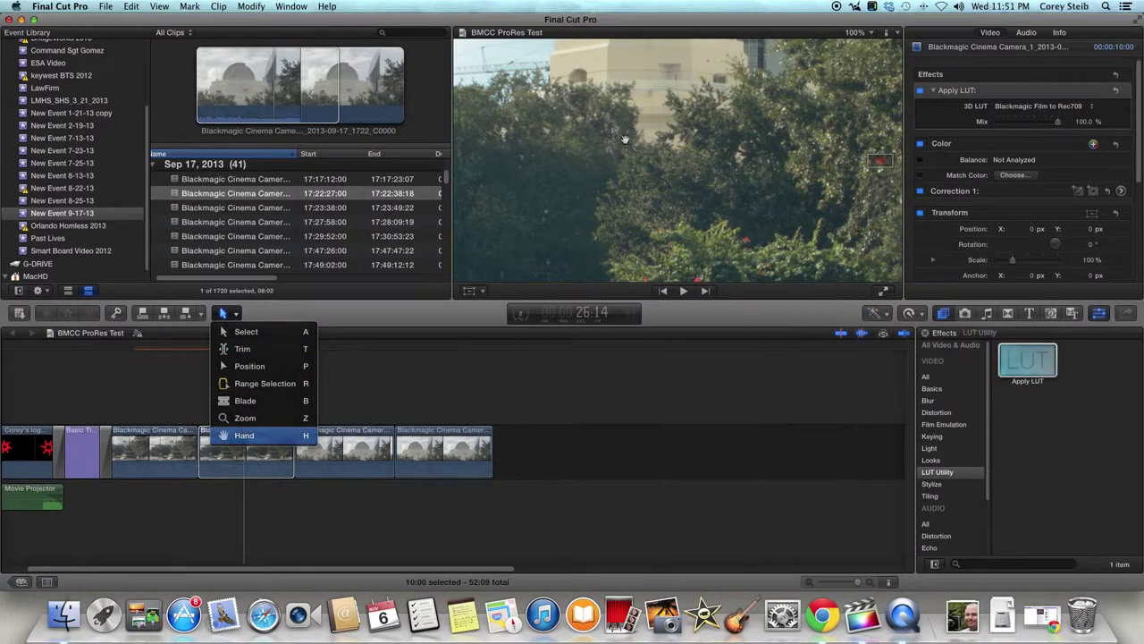
click(270, 436)
drag(560, 196, 649, 89)
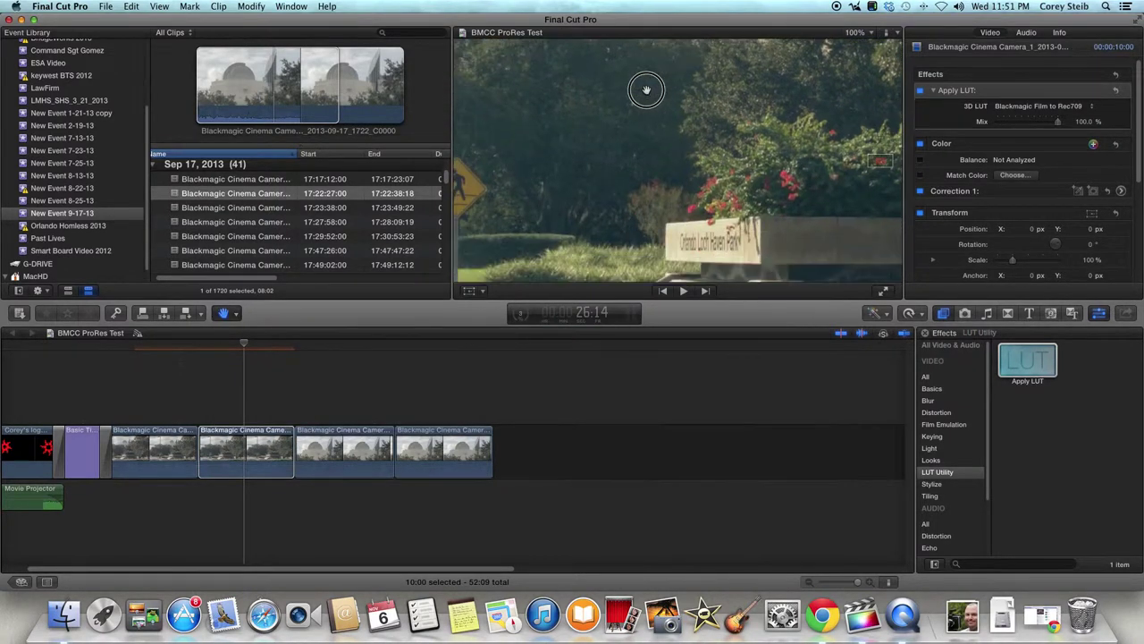
Step: Switch from the Hand tool to the Select tool and select the first Blackmagic clip in the timeline
drag(632, 184, 653, 180)
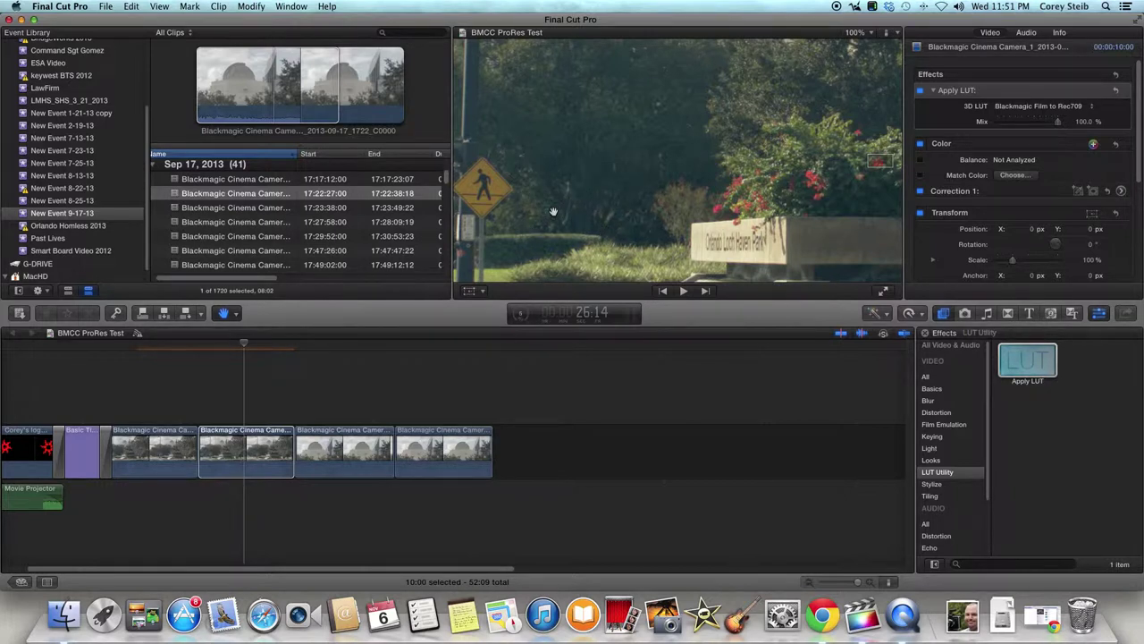
click(166, 454)
click(224, 312)
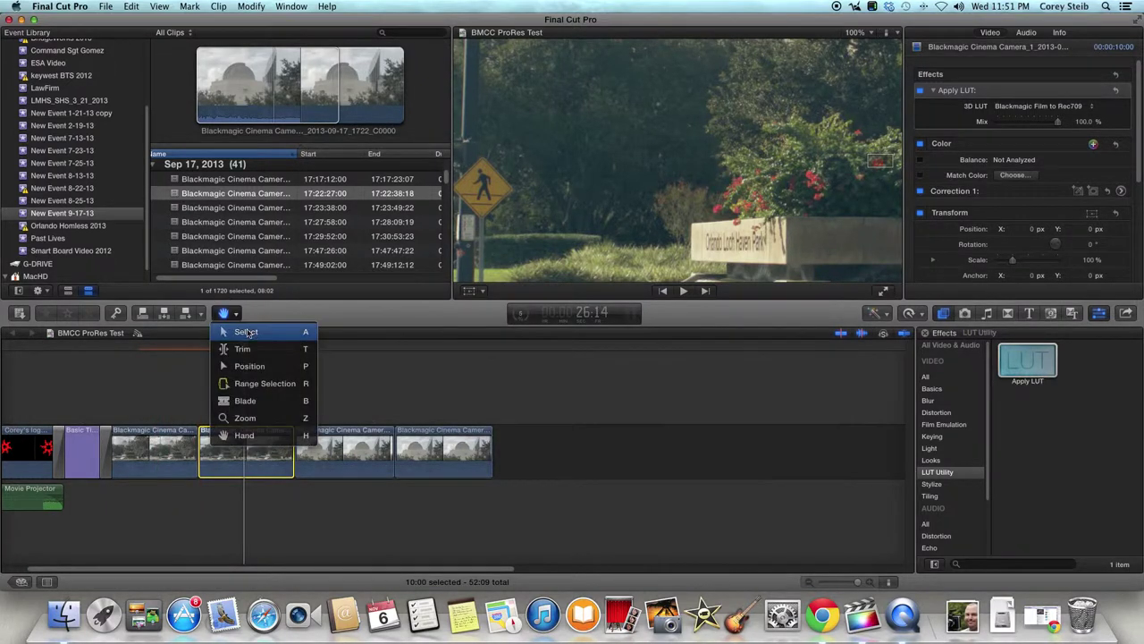
click(237, 329)
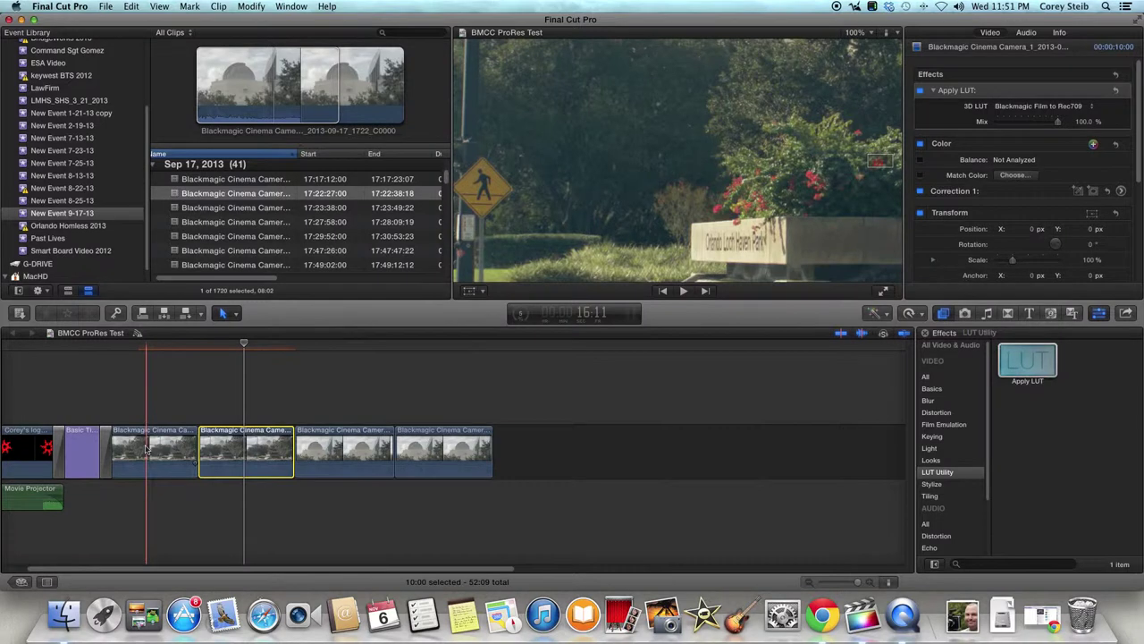
click(146, 450)
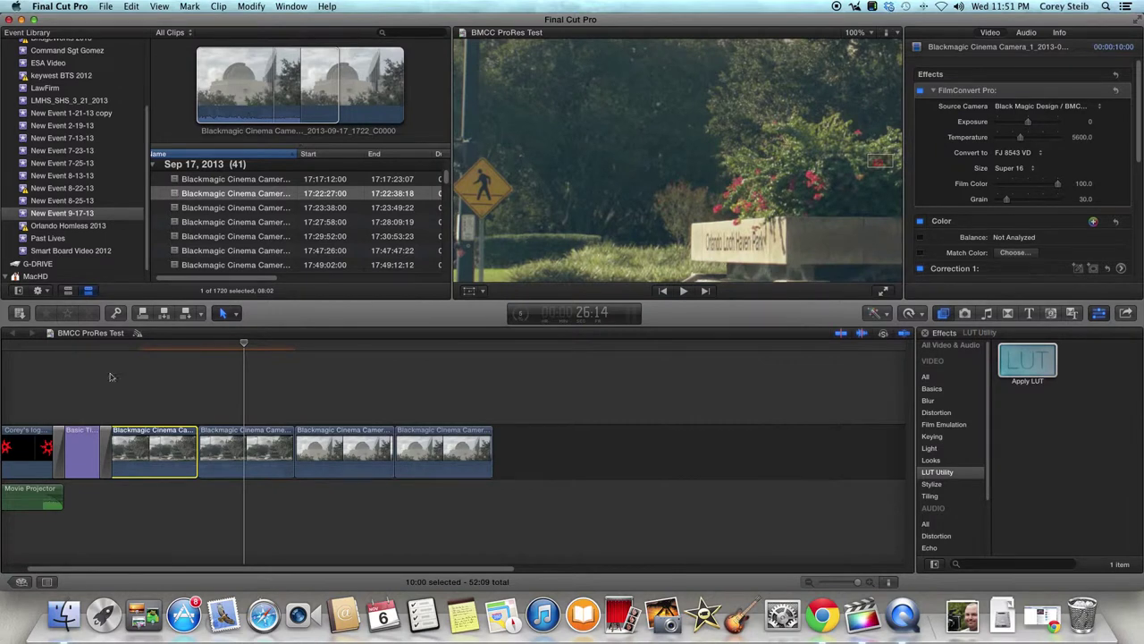
Step: Compare the FilmConvert look of the first Blackmagic clip with the LUT look of the second at 100%, around the park sign
click(130, 348)
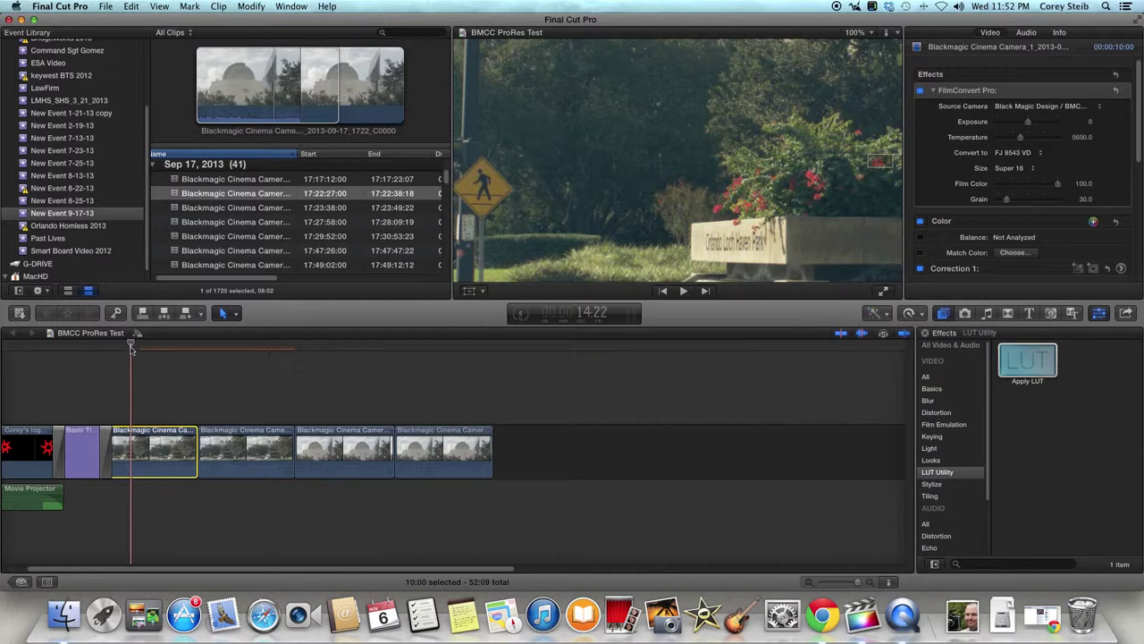
click(233, 348)
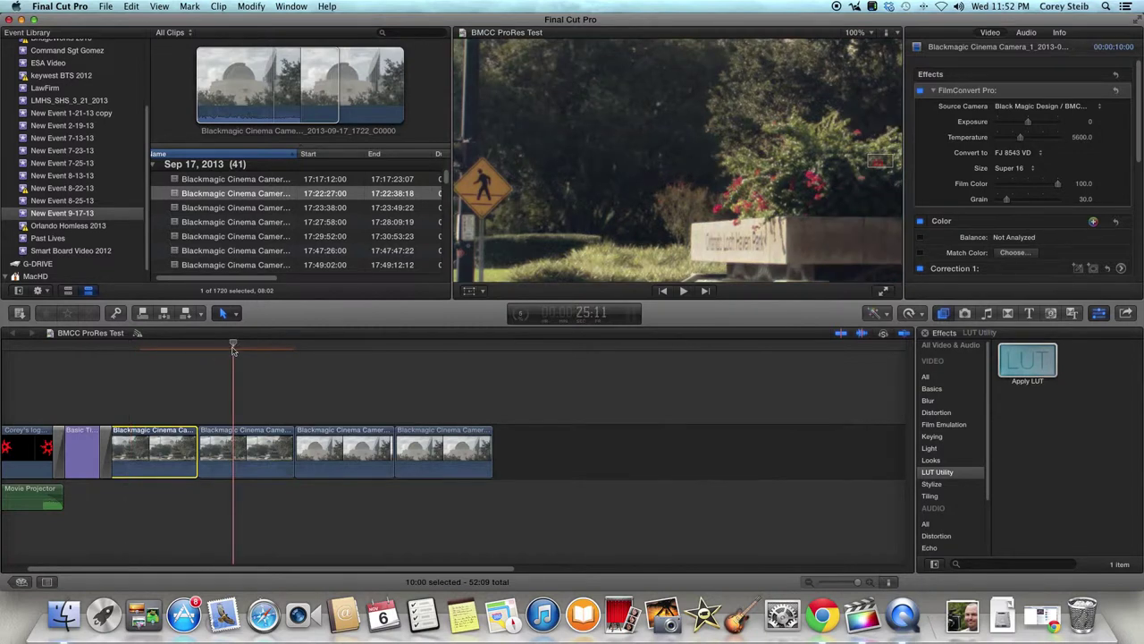
click(135, 348)
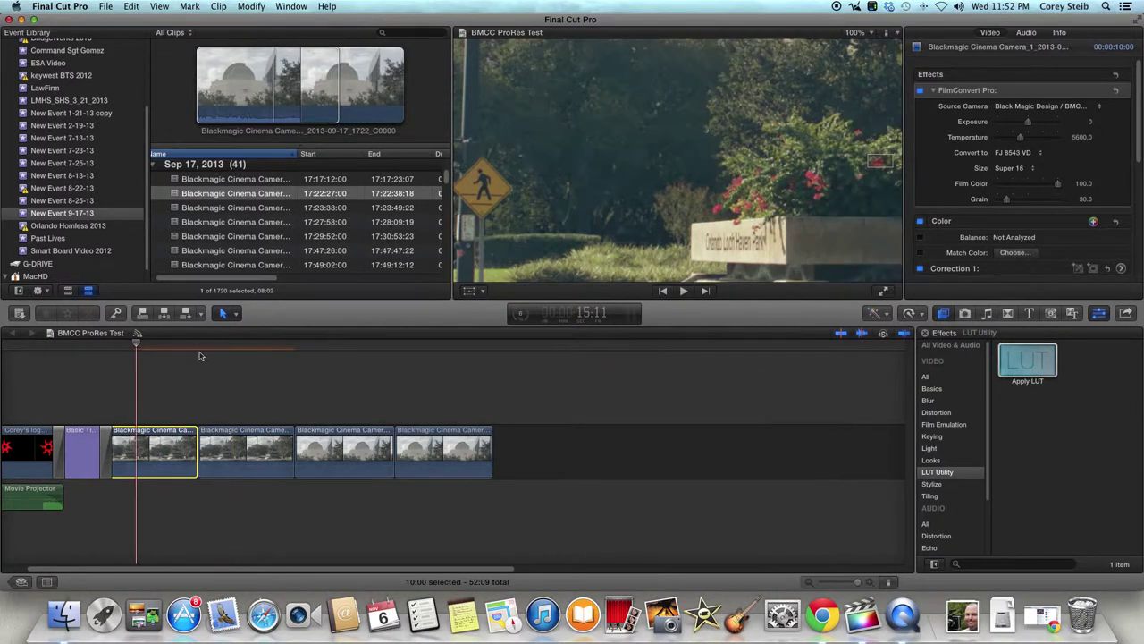
click(250, 349)
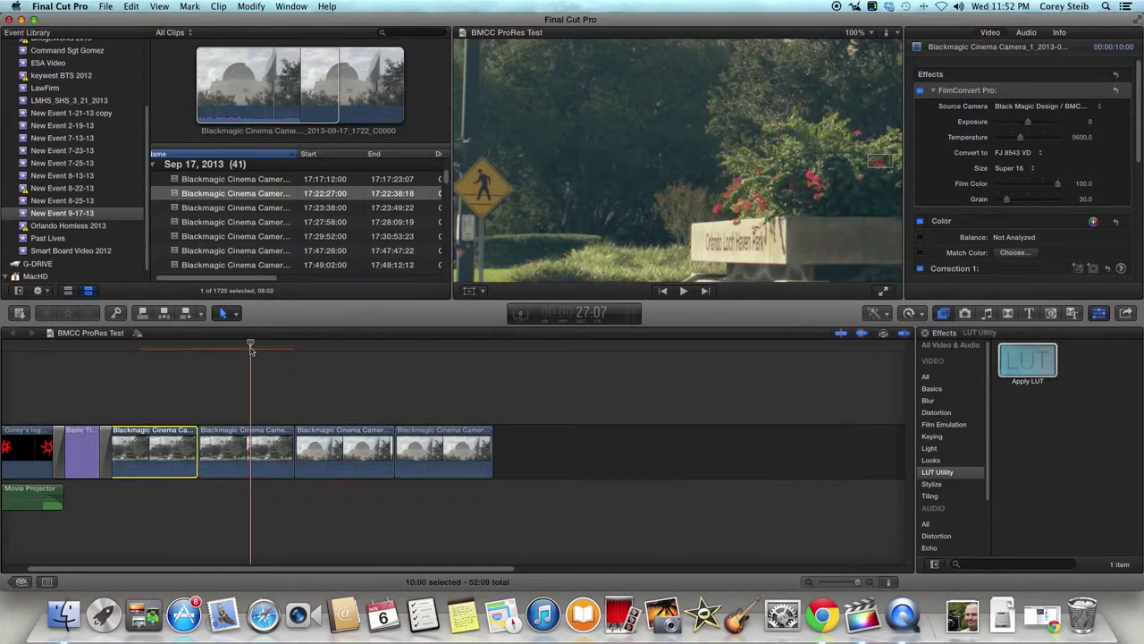
click(163, 345)
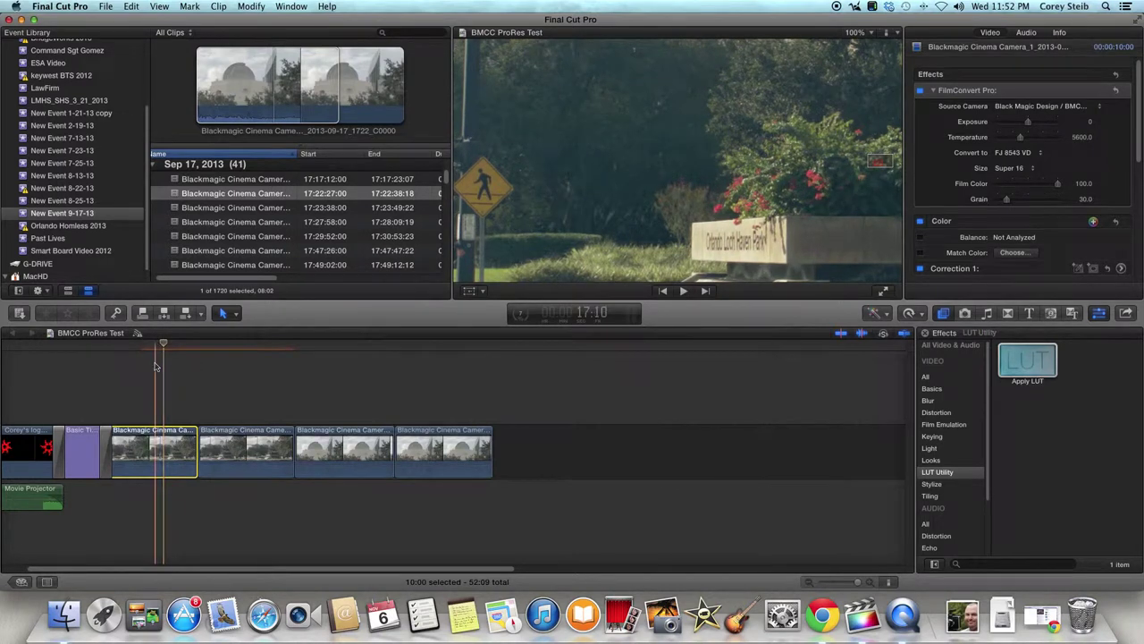
click(140, 345)
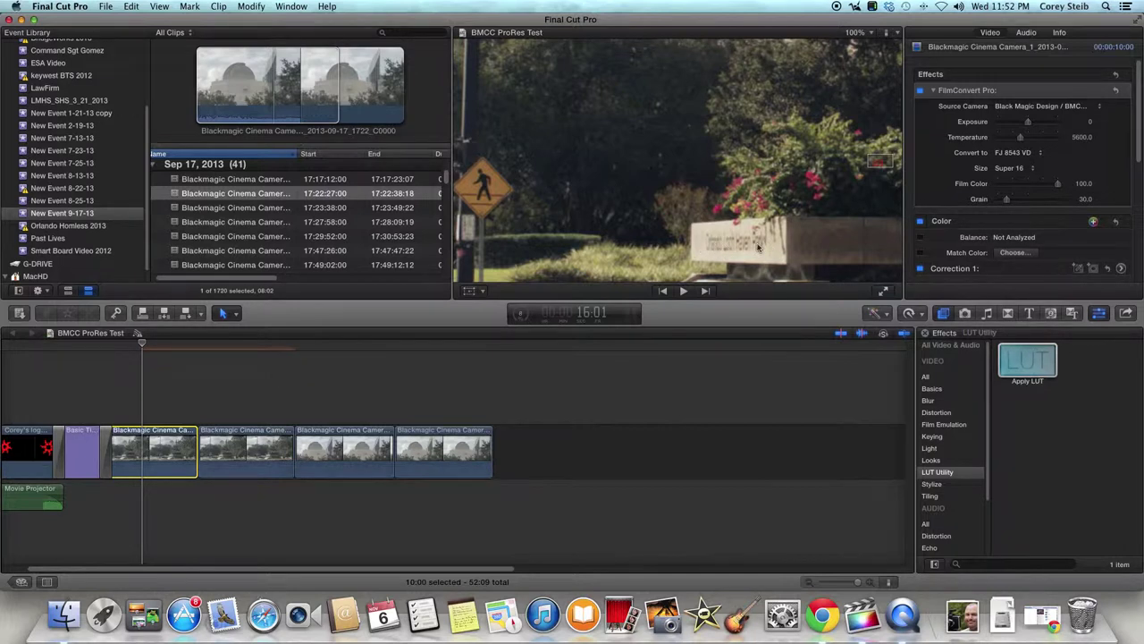
click(236, 348)
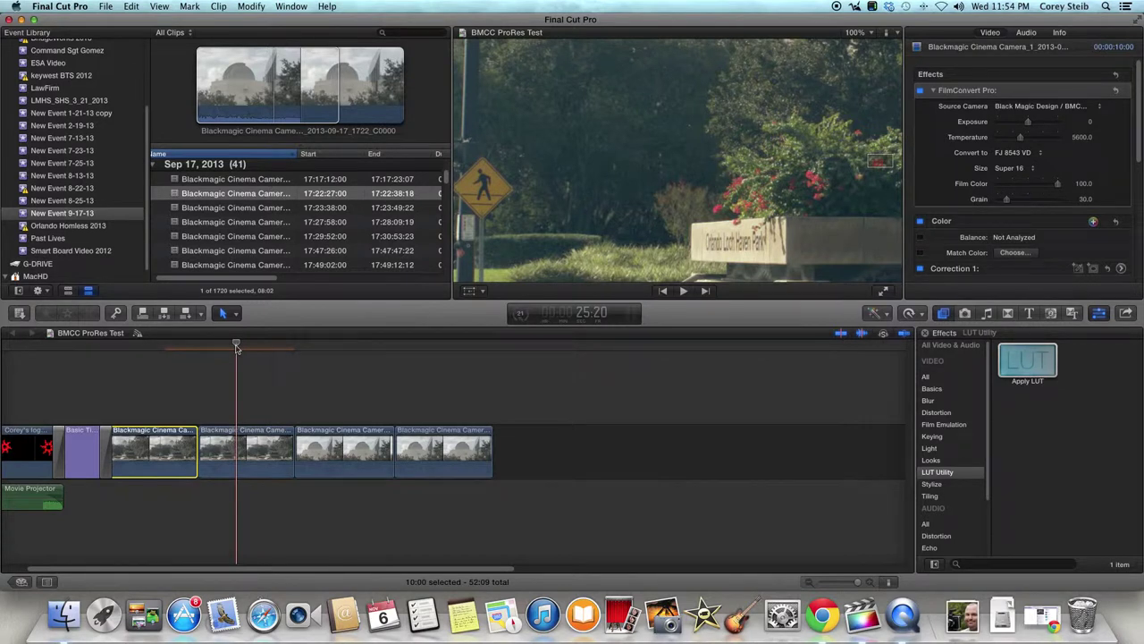
drag(236, 349, 255, 346)
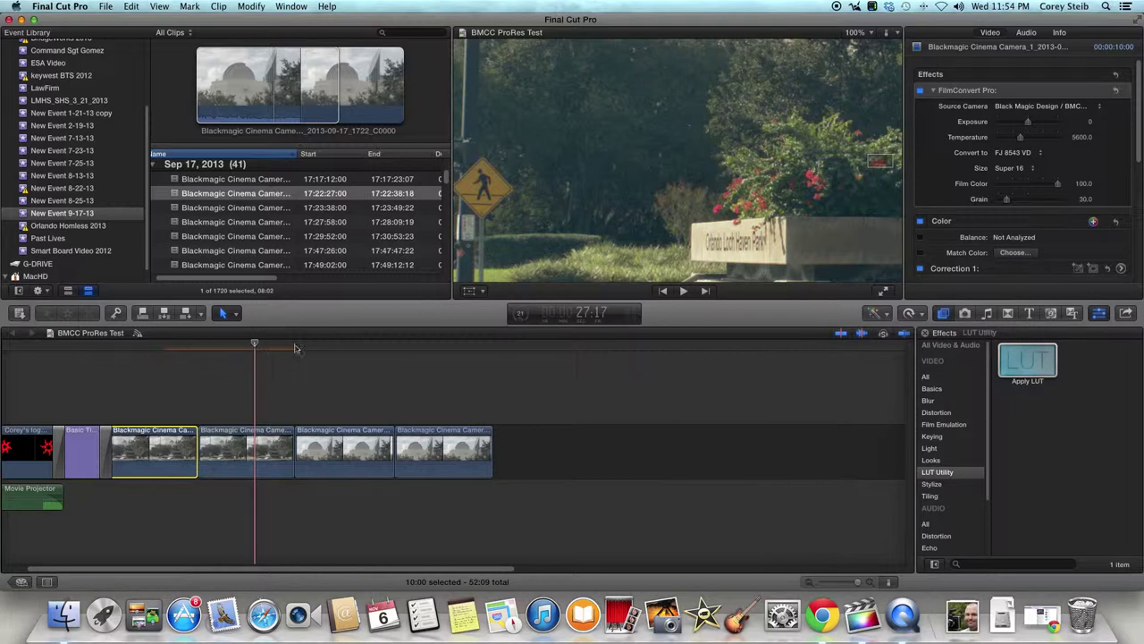
Step: Place the playhead on the third Blackmagic clip, the domed building, and fit the whole image in the viewer
click(328, 348)
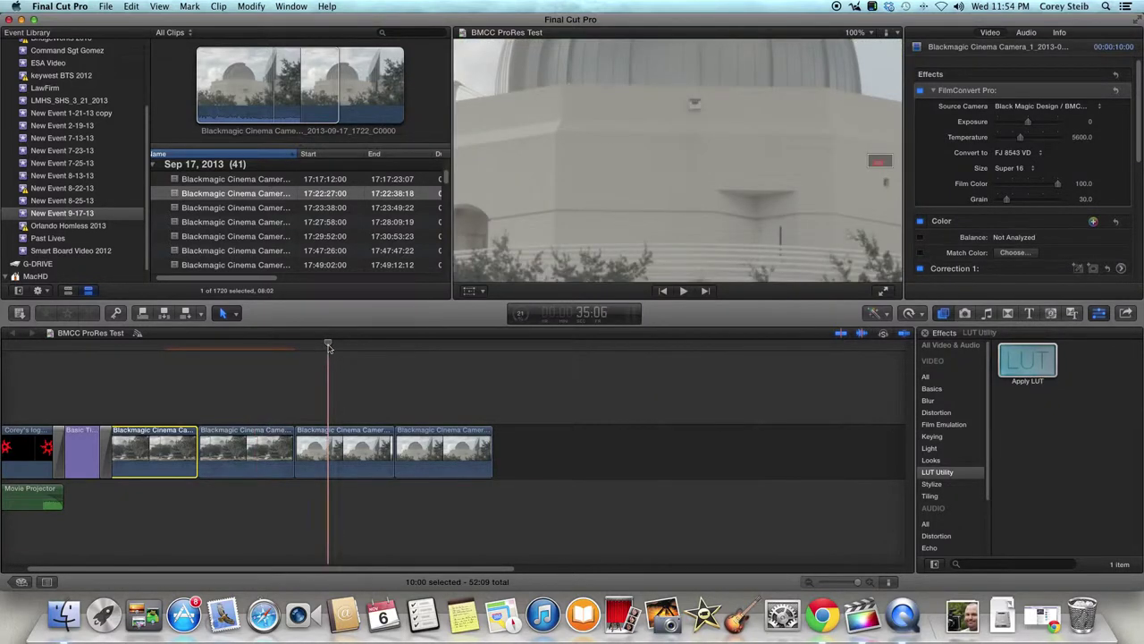
click(860, 33)
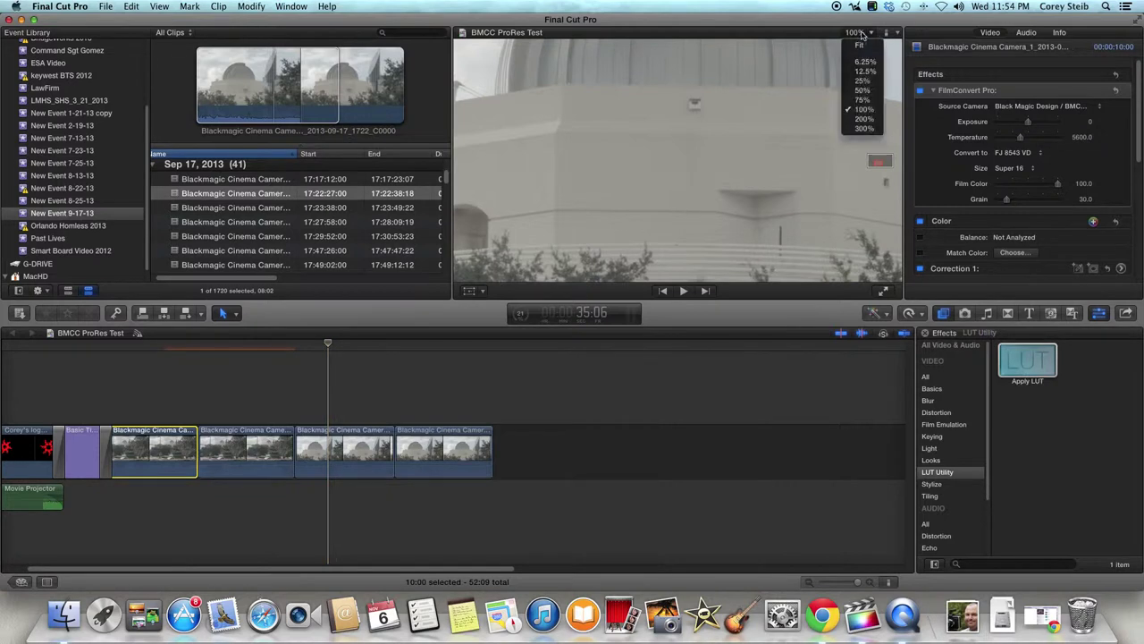
click(863, 46)
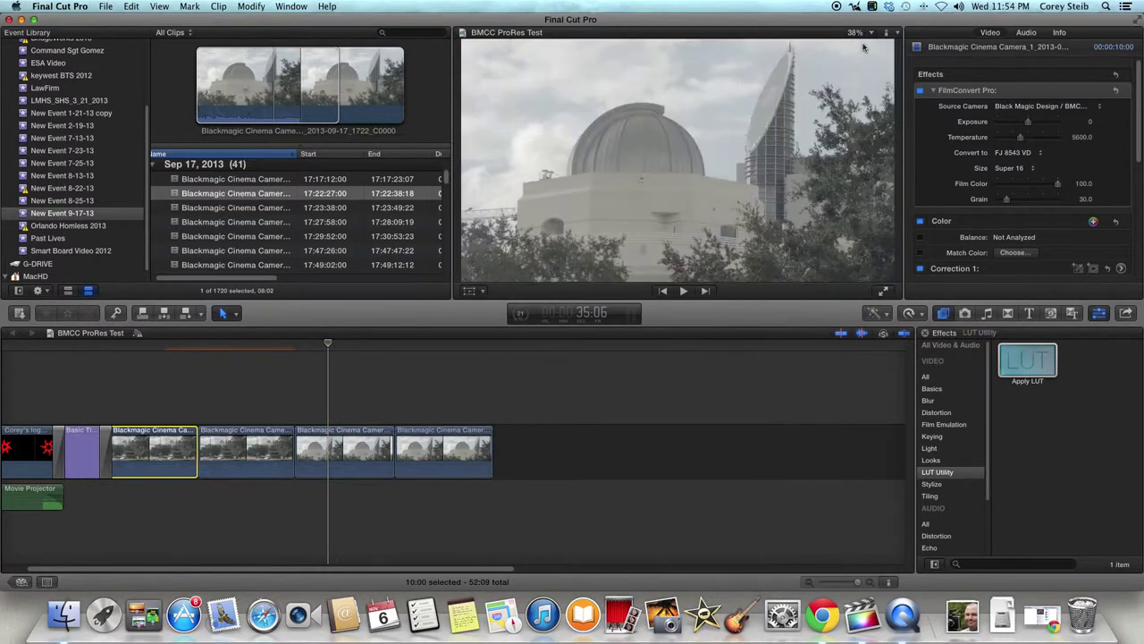
click(344, 350)
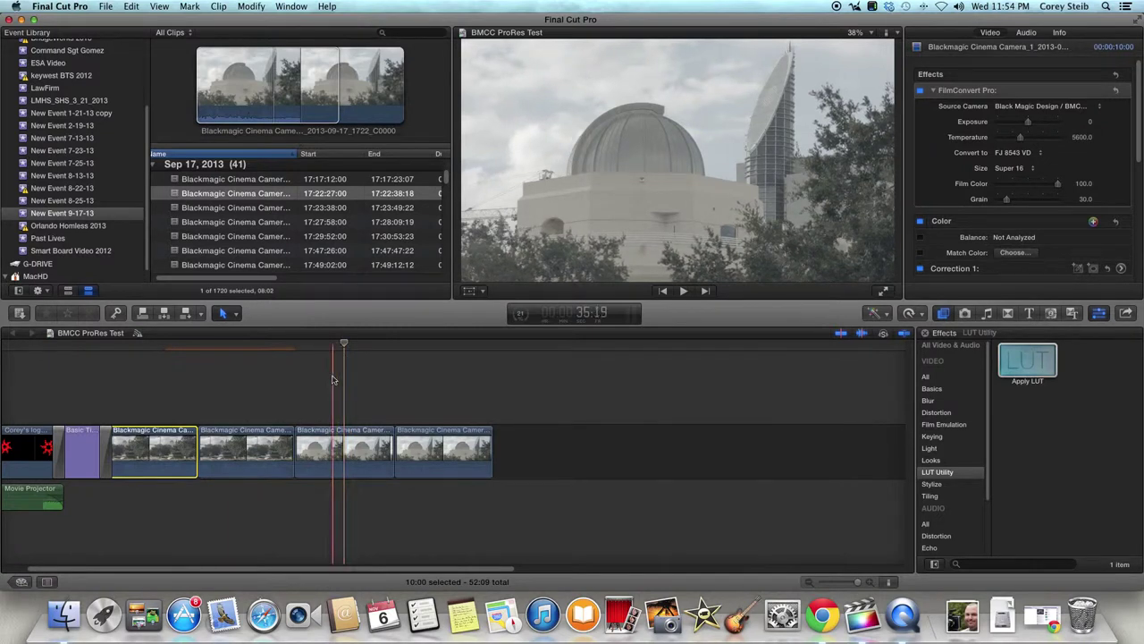
click(331, 380)
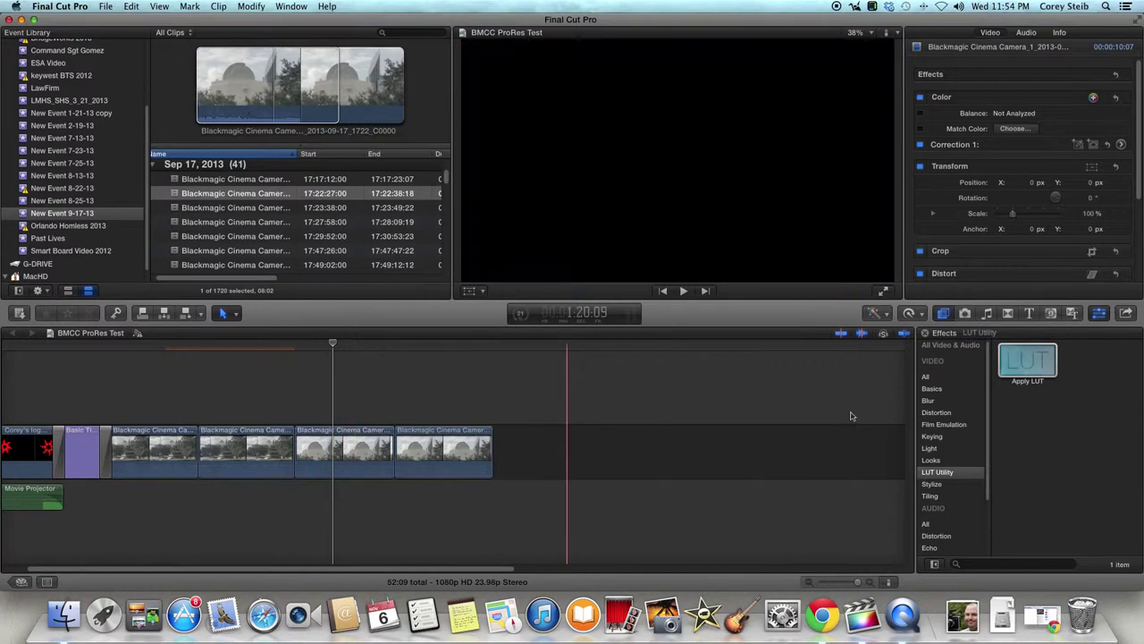
Step: Add the FilmConvert Pro film emulation effect to the third Blackmagic clip and park the playhead on that clip
click(940, 426)
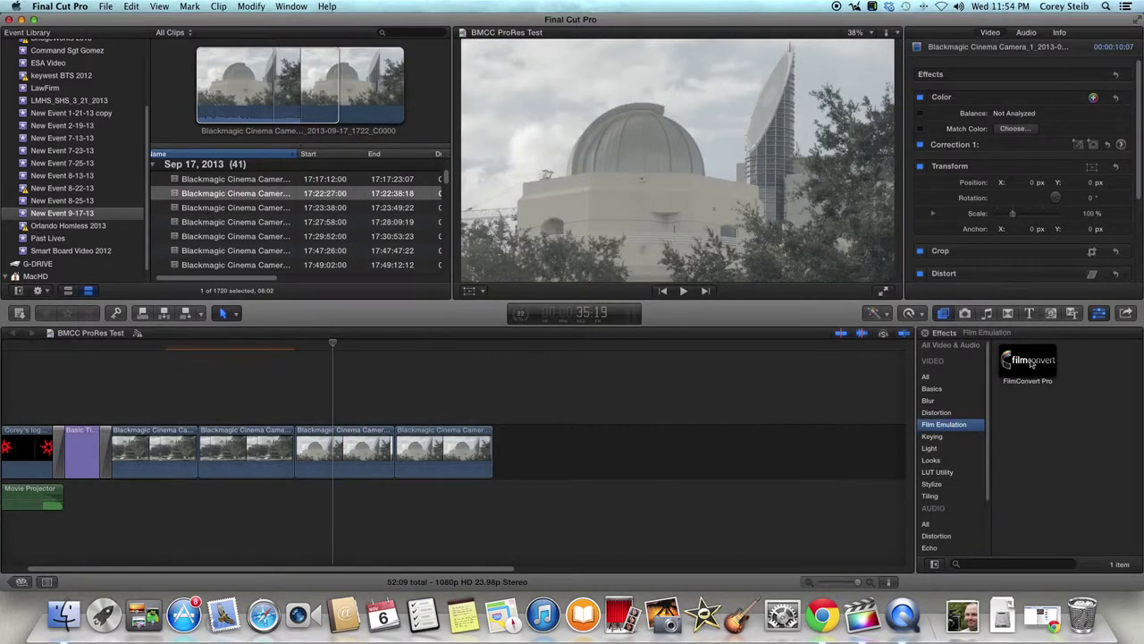
drag(1028, 365, 340, 445)
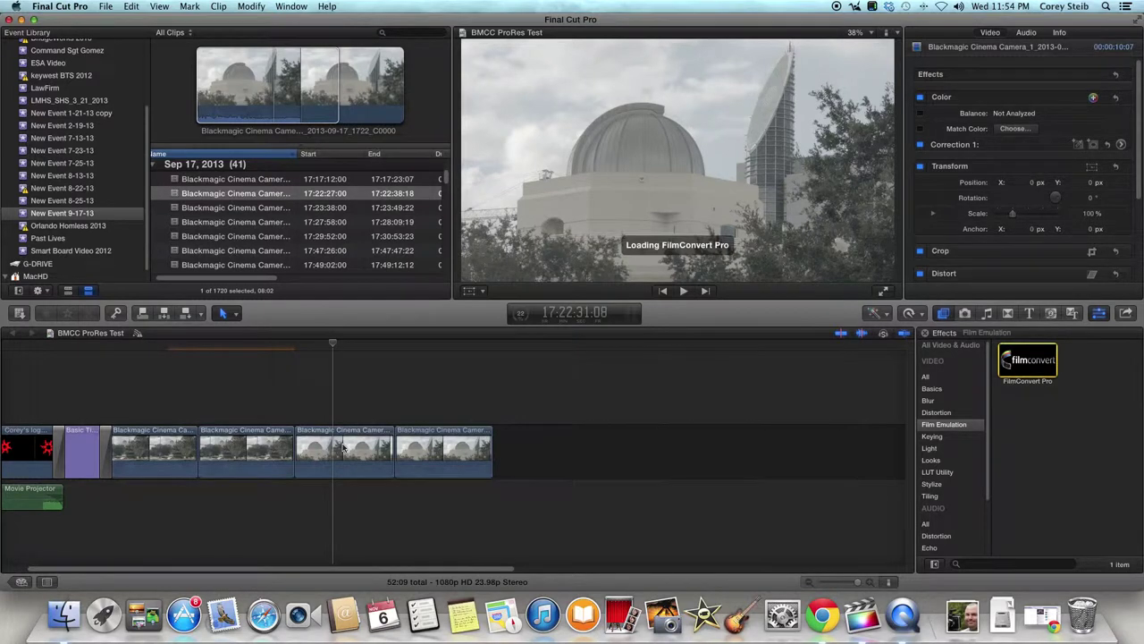
drag(343, 447, 348, 349)
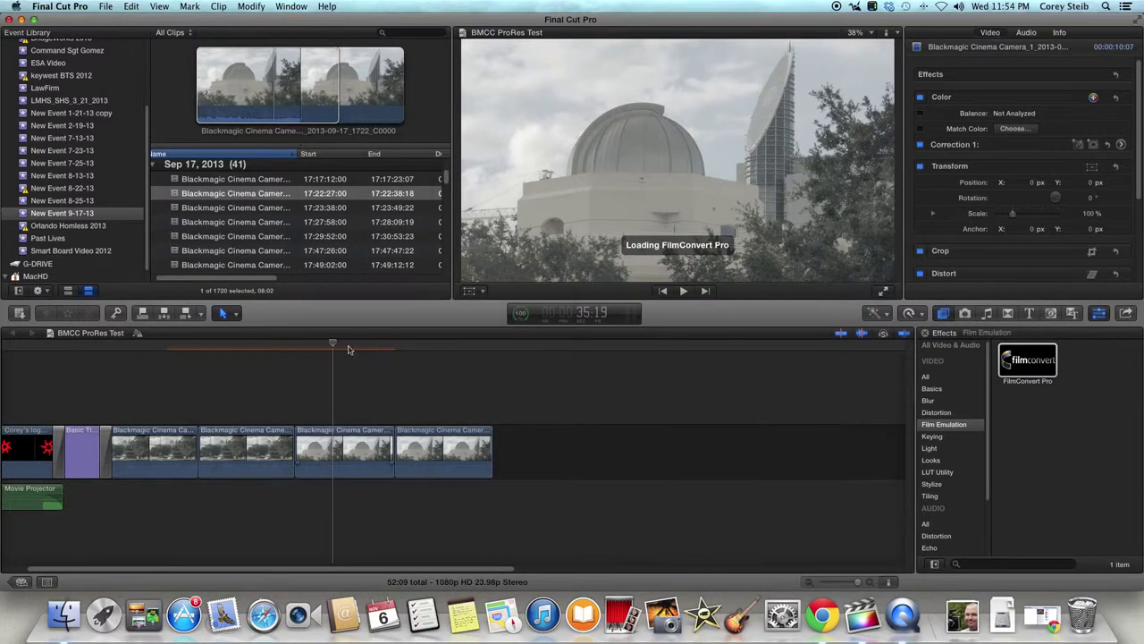
click(349, 350)
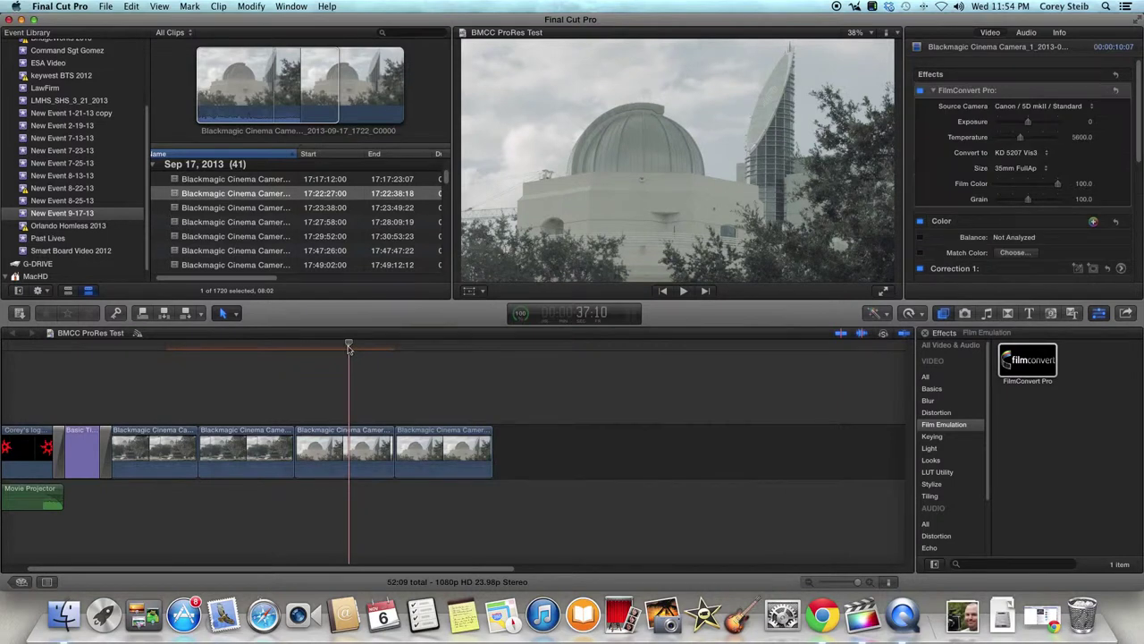
Step: Set the third clip's FilmConvert to a Black Magic Design / BMCC source camera, Super 16 size, 0 grain and FJ 8543 VD stock
click(1064, 108)
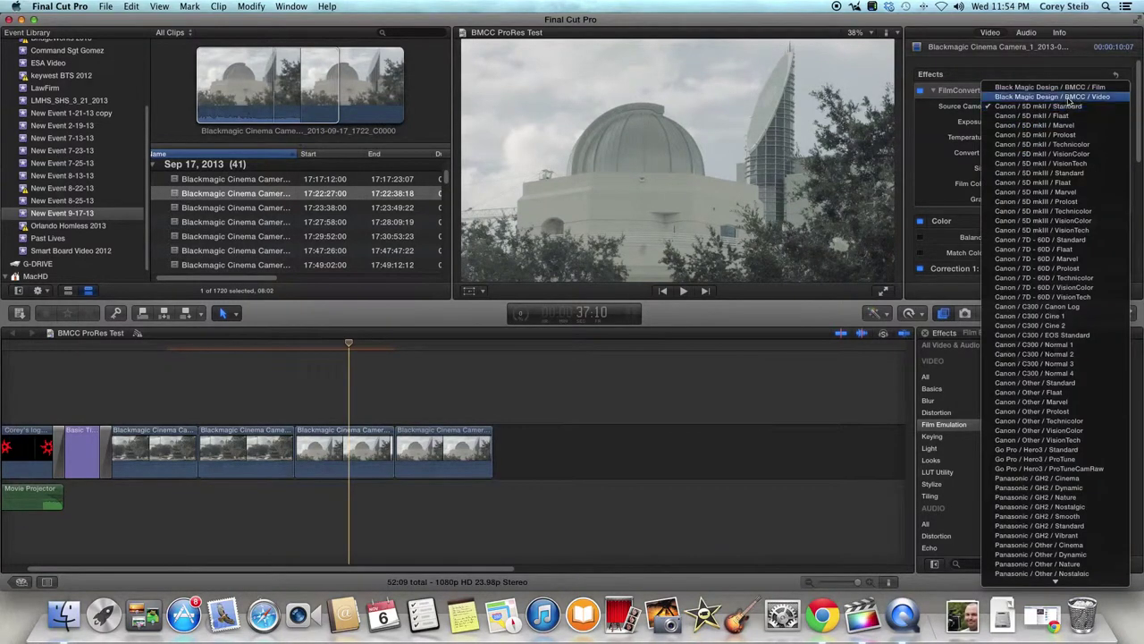
key(Escape)
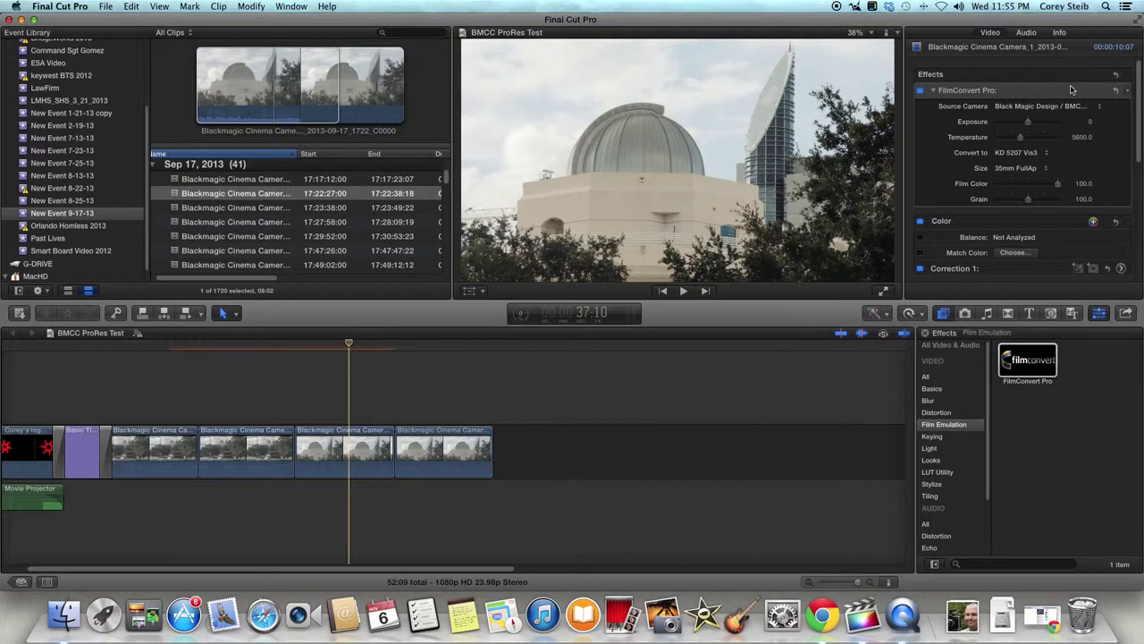
click(1043, 170)
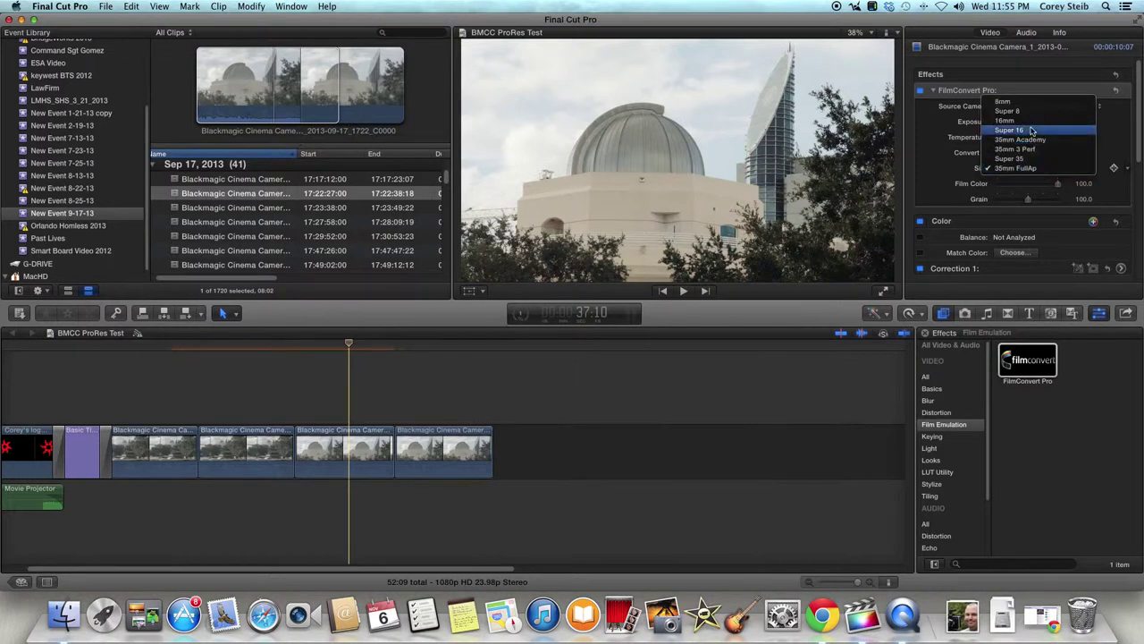
click(1033, 131)
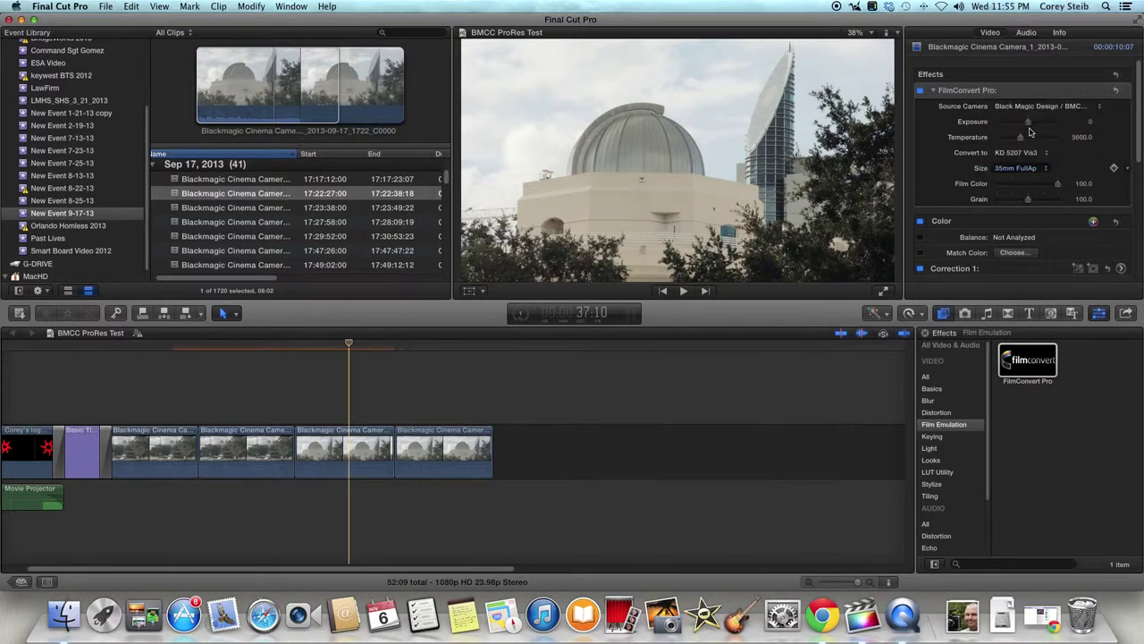
click(997, 200)
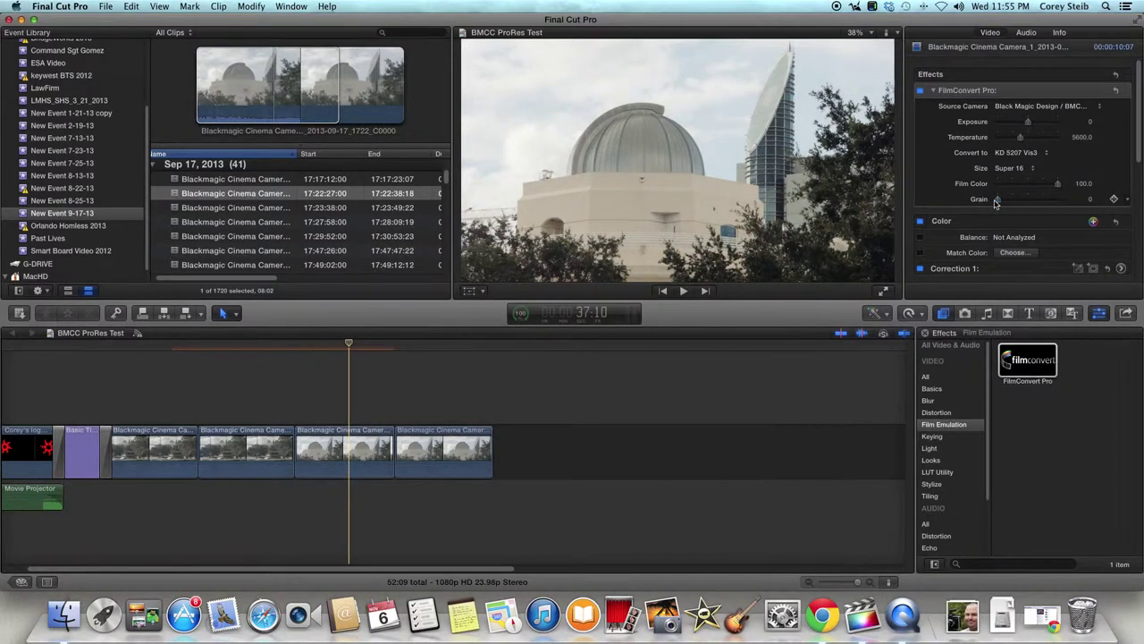
click(1038, 154)
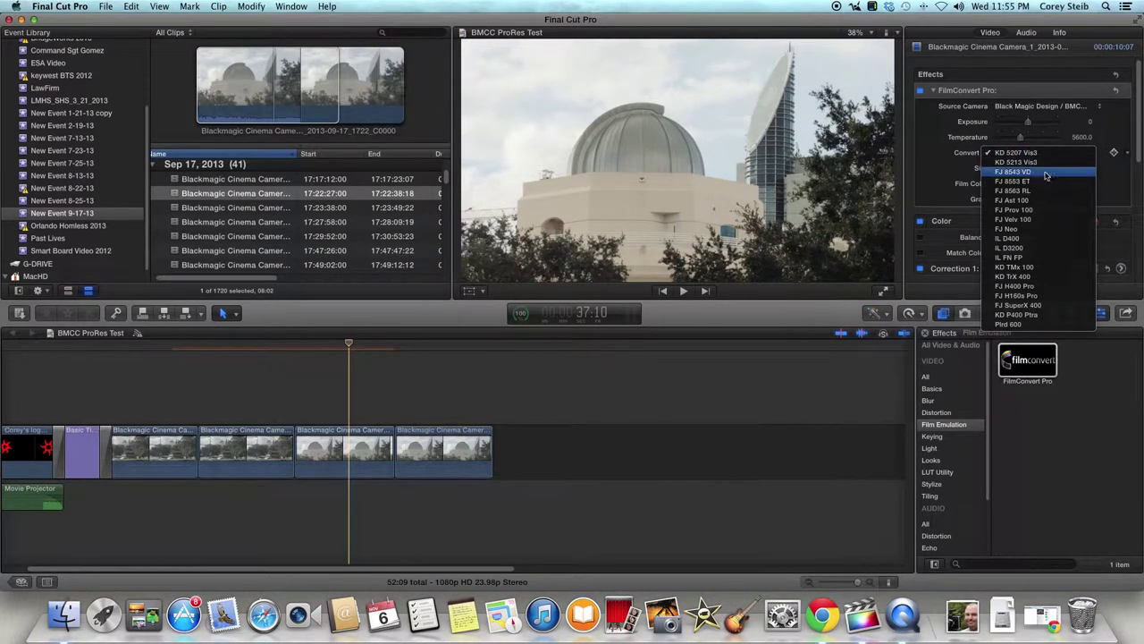
click(1045, 173)
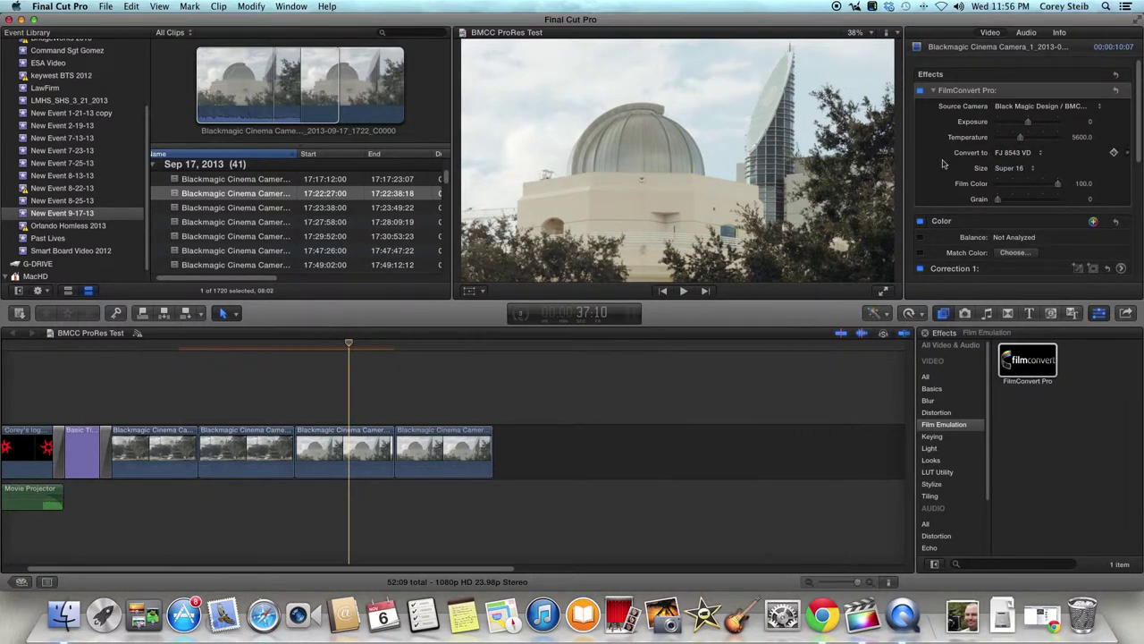
Step: Add the Apply LUT effect to the fourth Blackmagic clip and set its 3D LUT to Blackmagic Film to Rec709
click(432, 346)
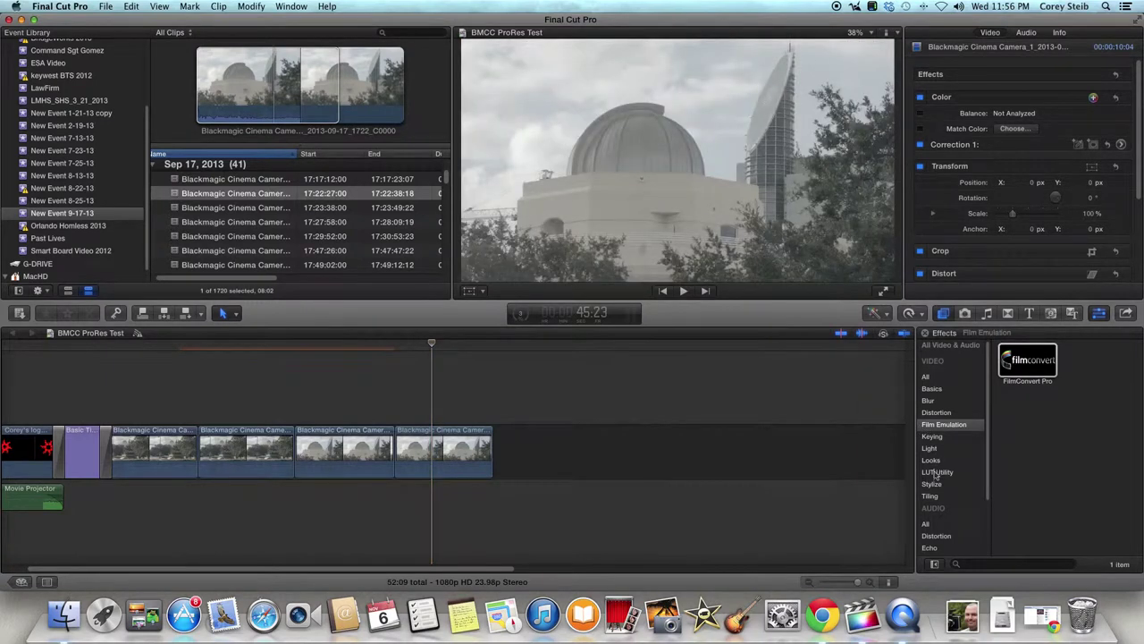
click(936, 472)
click(1032, 365)
drag(1033, 365, 426, 356)
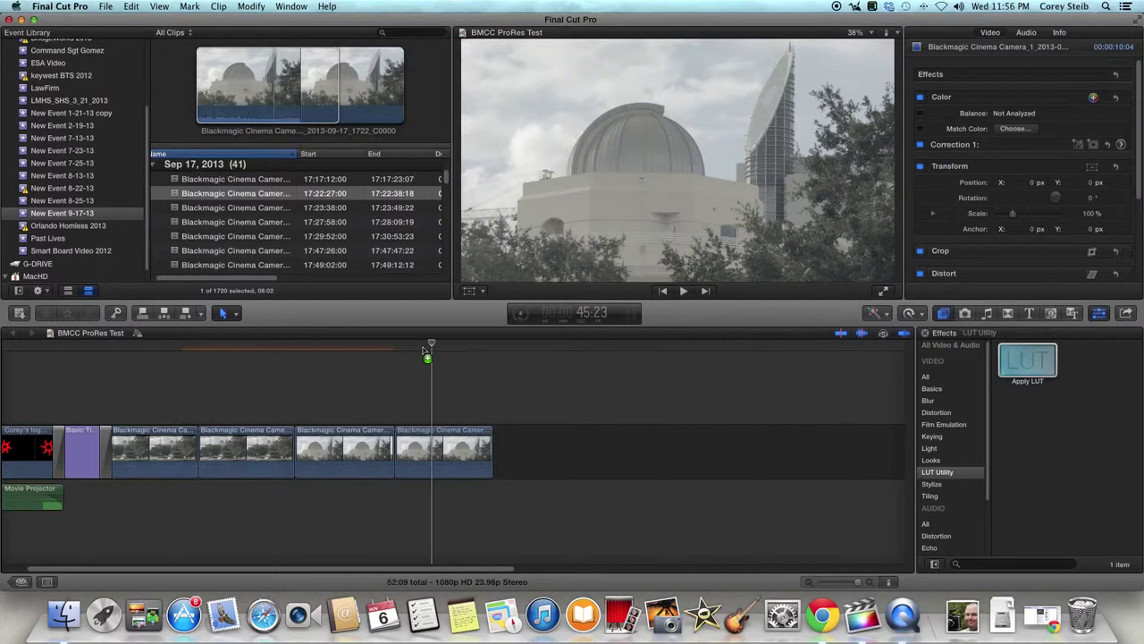
drag(426, 356, 425, 351)
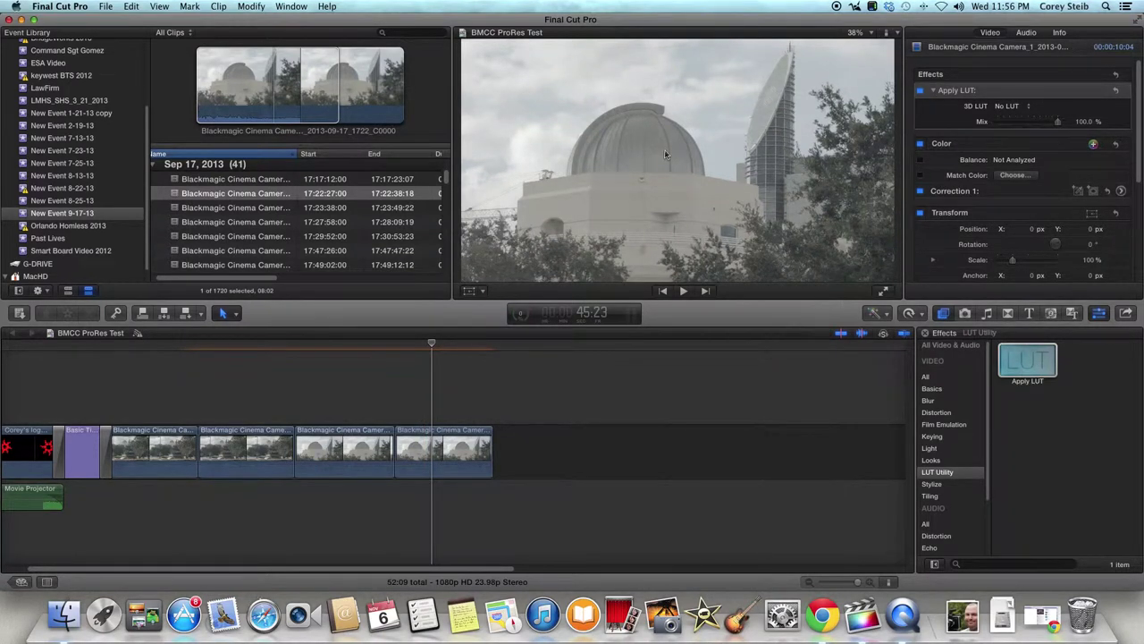
click(1015, 107)
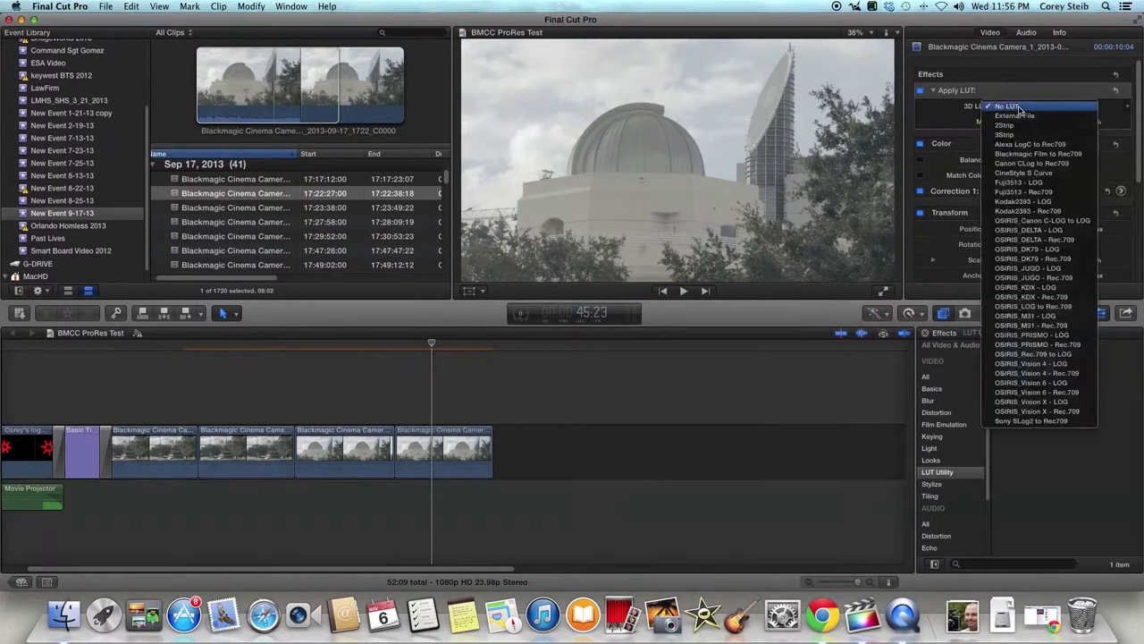
click(1042, 156)
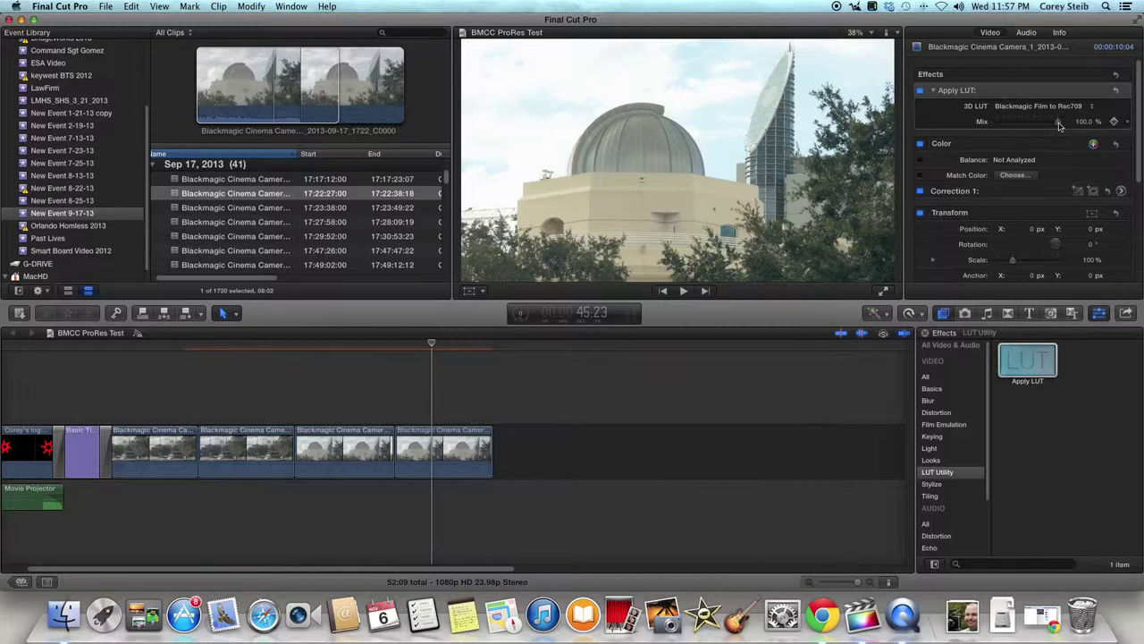
Step: Try reducing the fourth clip's LUT mix to about 83% and return it to 100%
click(1058, 124)
mouse_move(1058, 124)
mouse_down()
mouse_move(1016, 125)
mouse_move(1050, 125)
mouse_up()
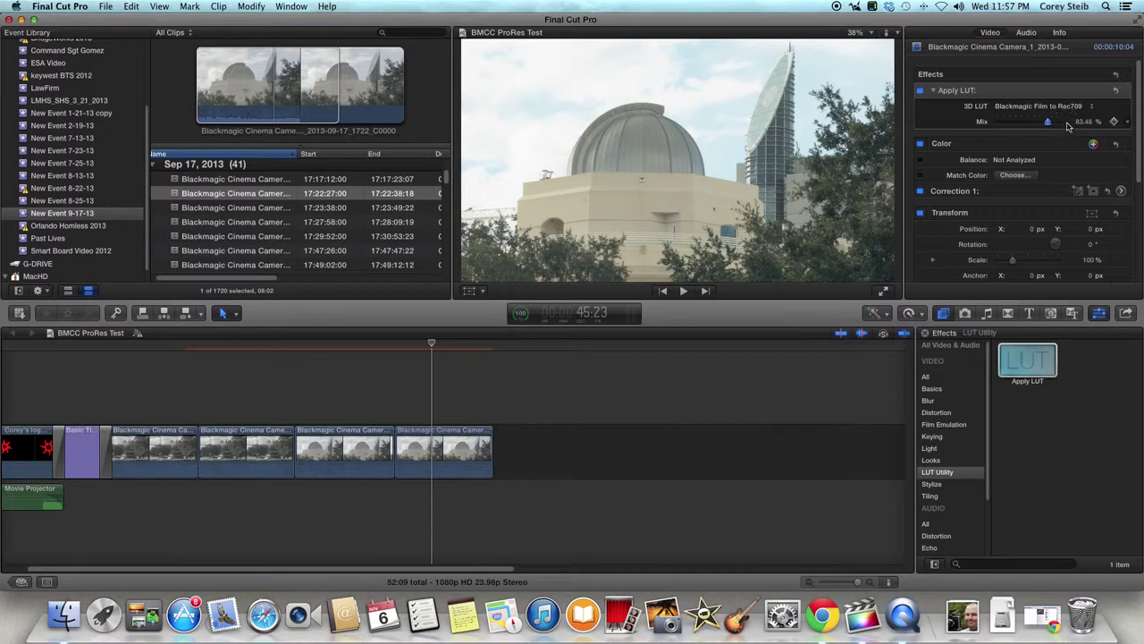
click(1066, 125)
drag(1059, 123, 1062, 126)
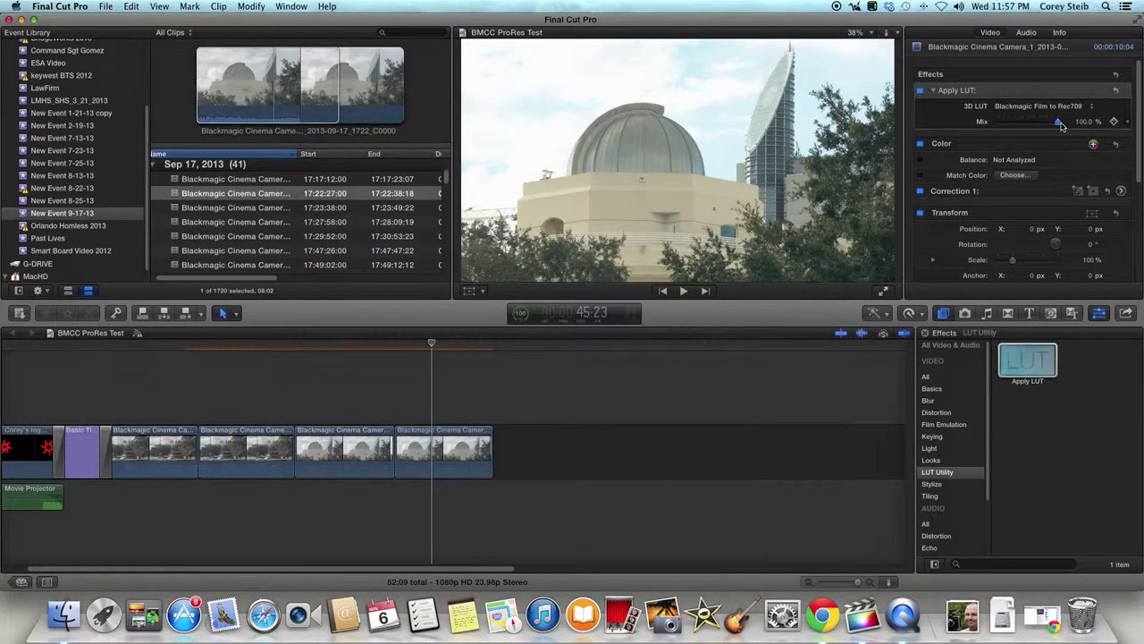